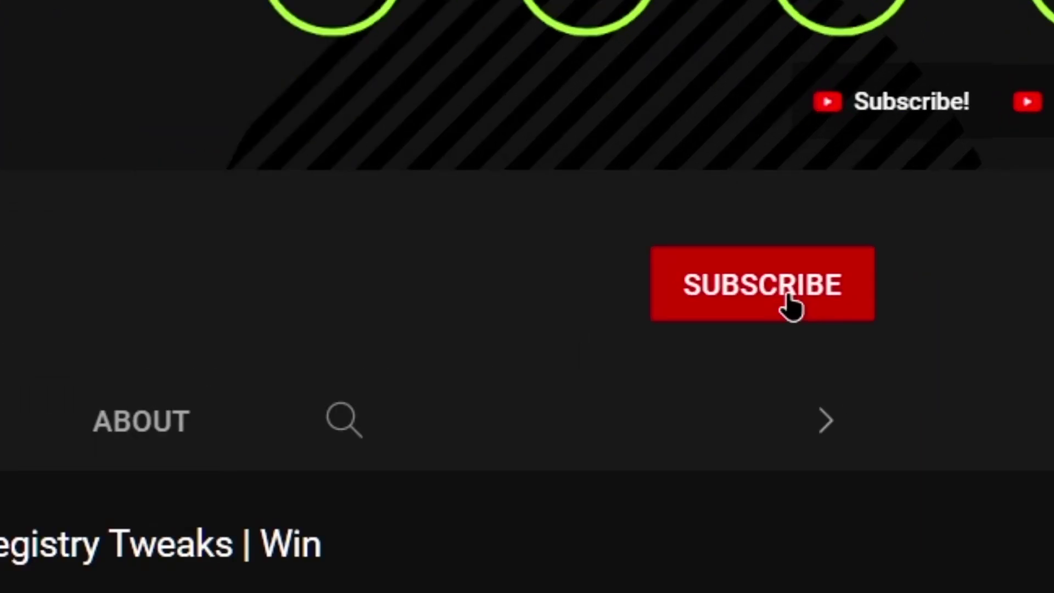
Subscribe to the Dynamic Tech channel and set its notification bell to All.
left_click(931, 268)
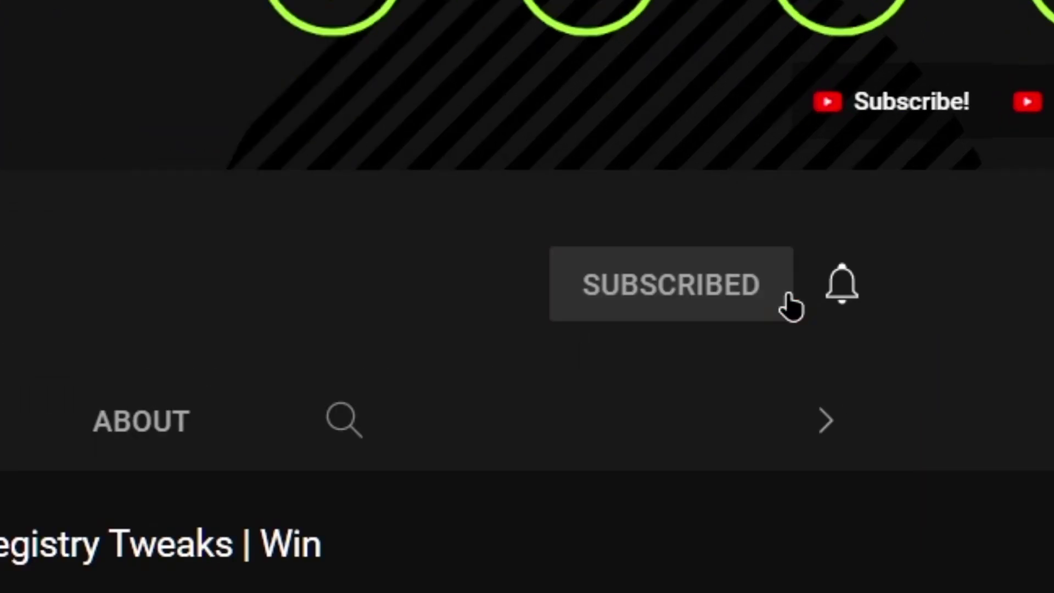
left_click(855, 296)
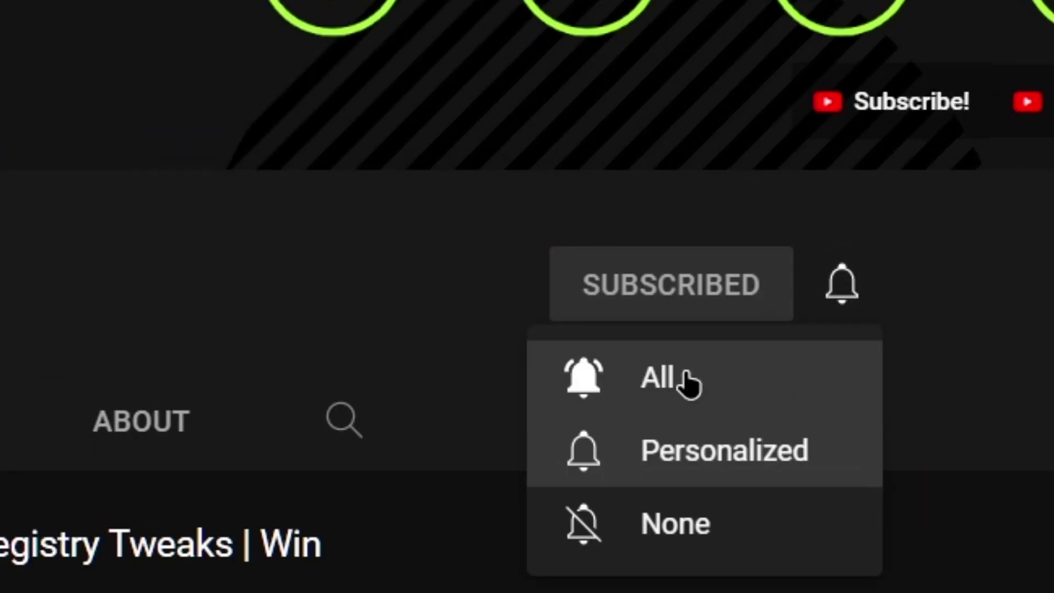
left_click(658, 377)
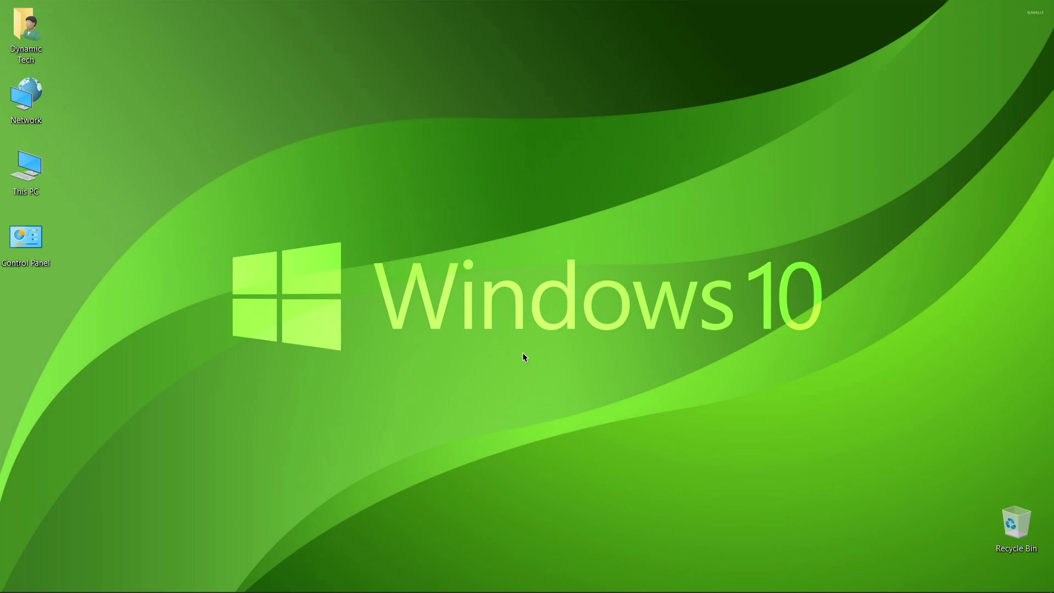
Open the Start button's quick-link menu to reach Power Options.
right_click(16, 581)
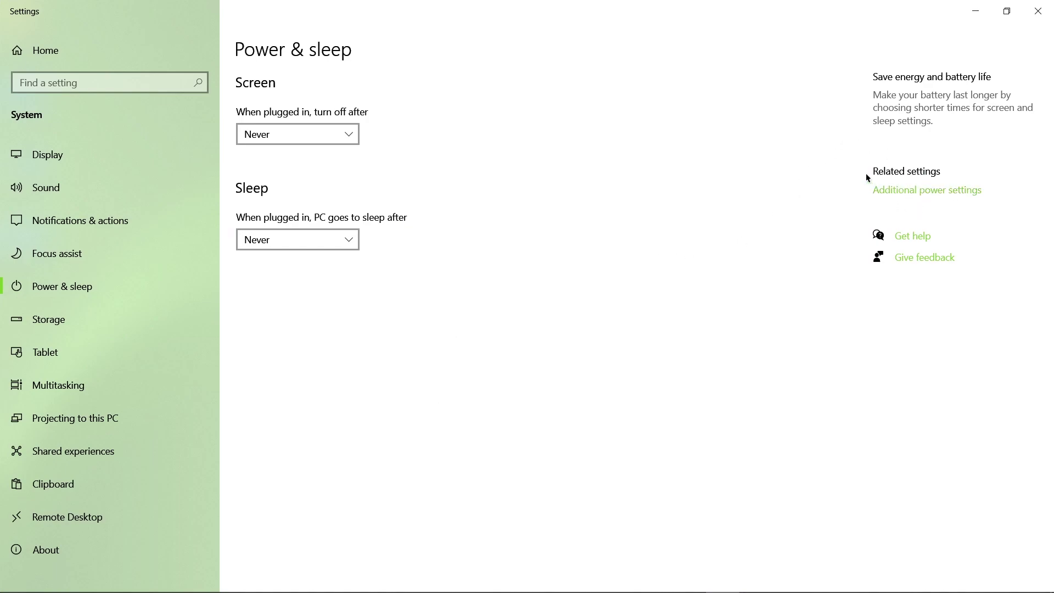
Open the classic power plans, reselect High performance after Balanced, and open its plan settings.
left_click(900, 191)
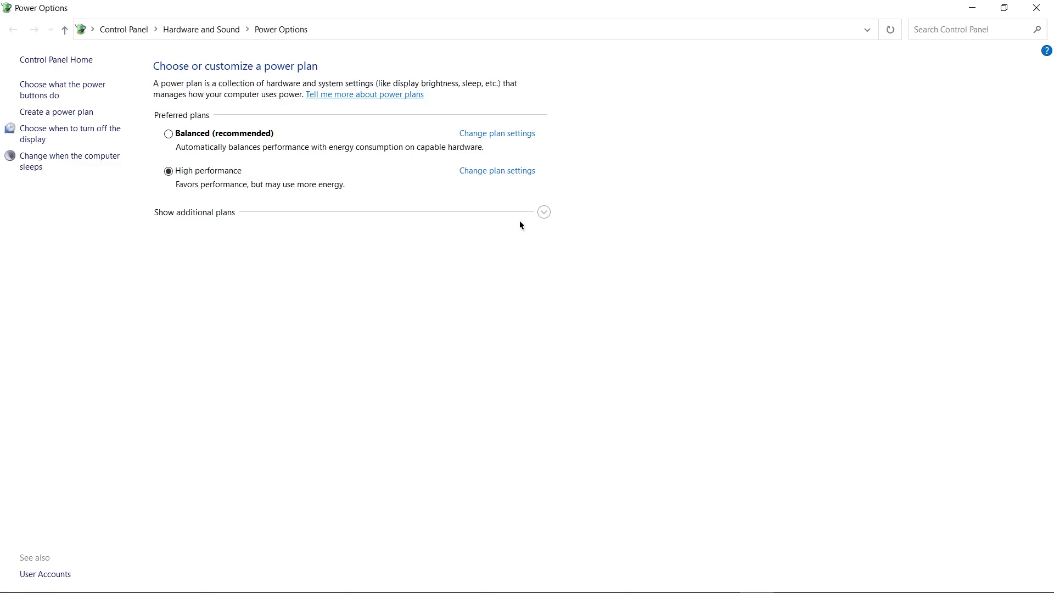
left_click(187, 134)
left_click(168, 172)
left_click(497, 171)
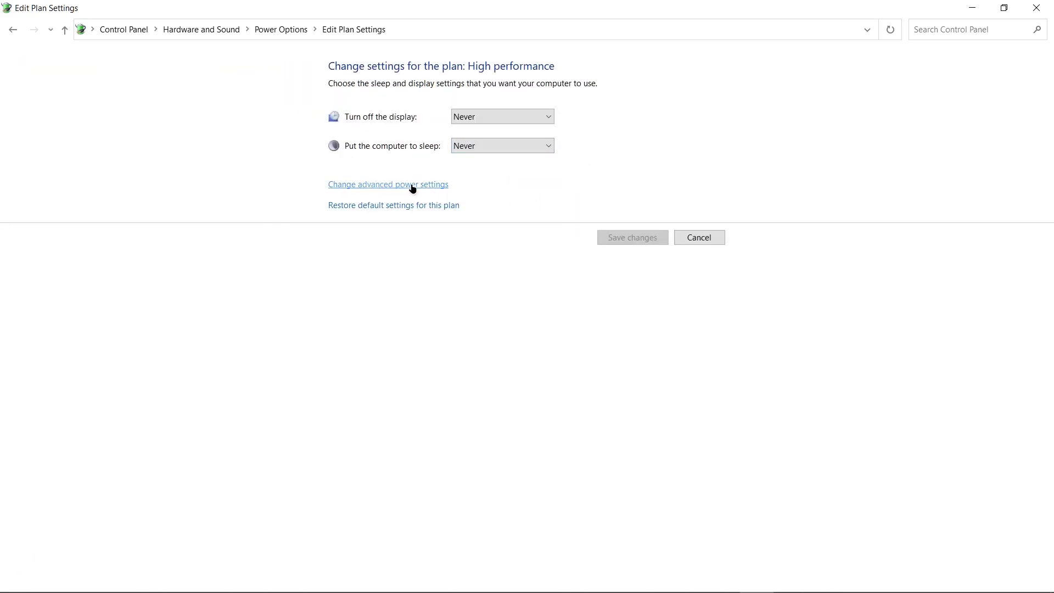
In advanced power settings, expand Processor power management and check Minimum processor state at 1%.
left_click(371, 185)
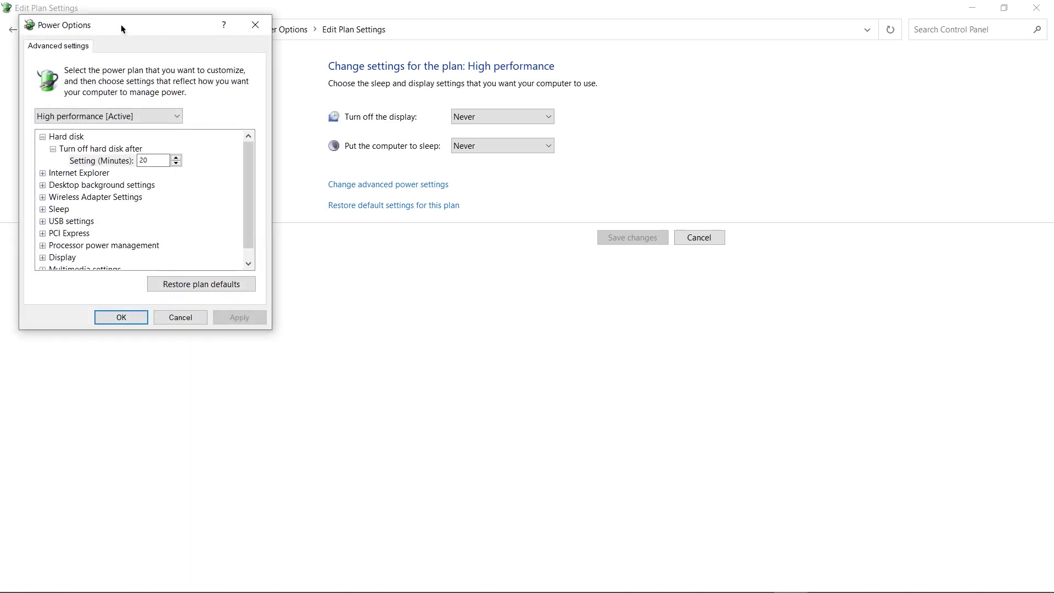
left_click_drag(121, 25, 466, 199)
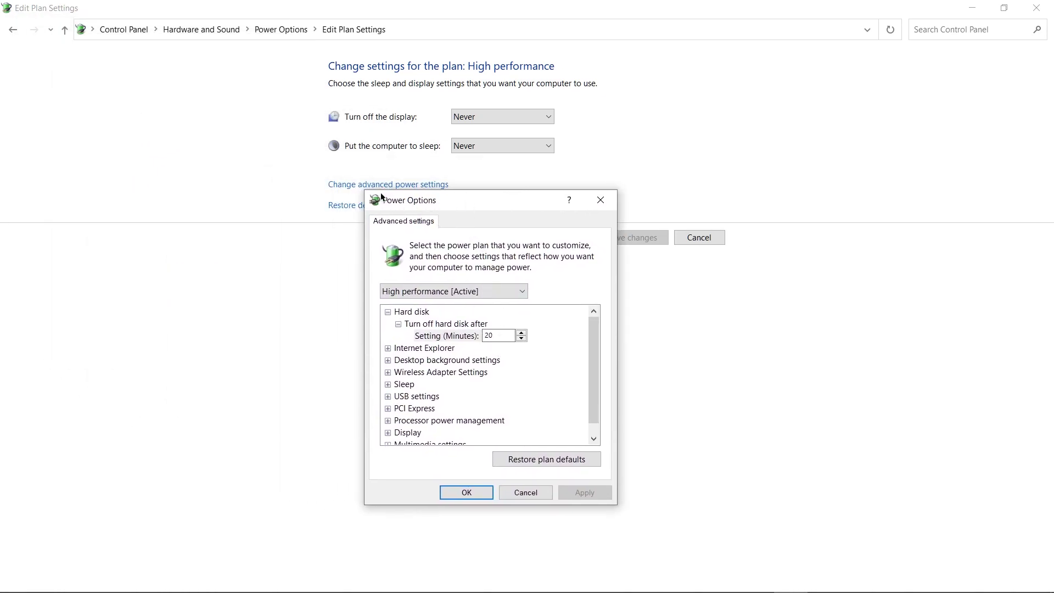
scroll(421, 338, "down", 1)
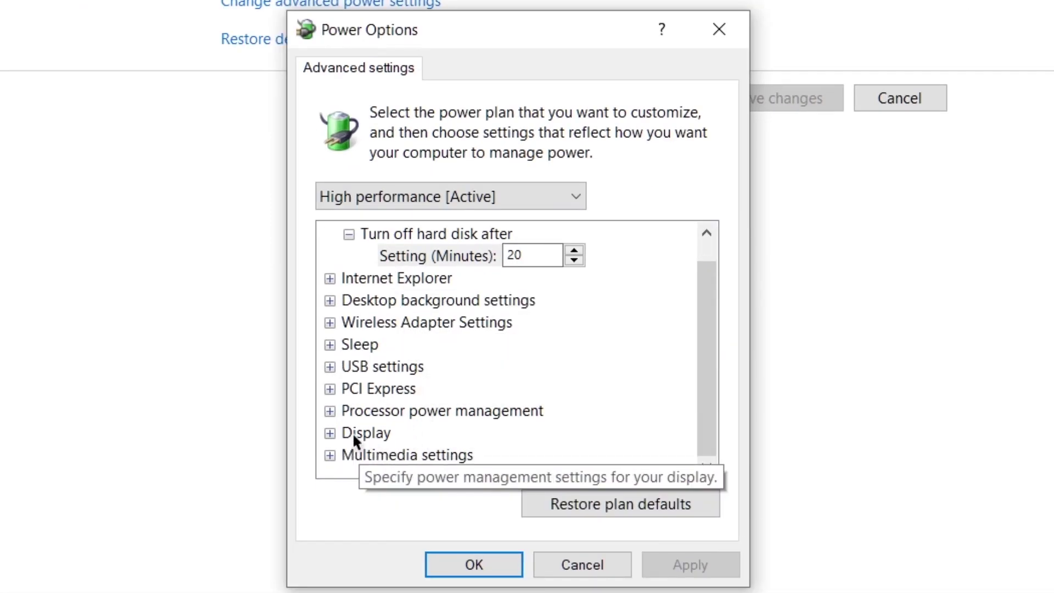
left_click(330, 410)
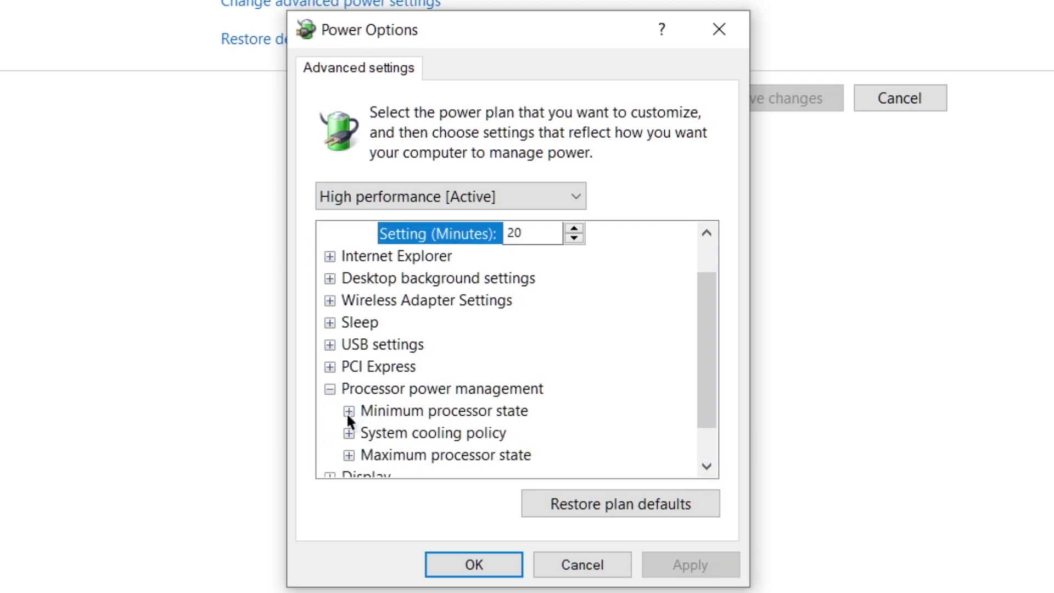
left_click(348, 413)
scroll(346, 415, "down", 1)
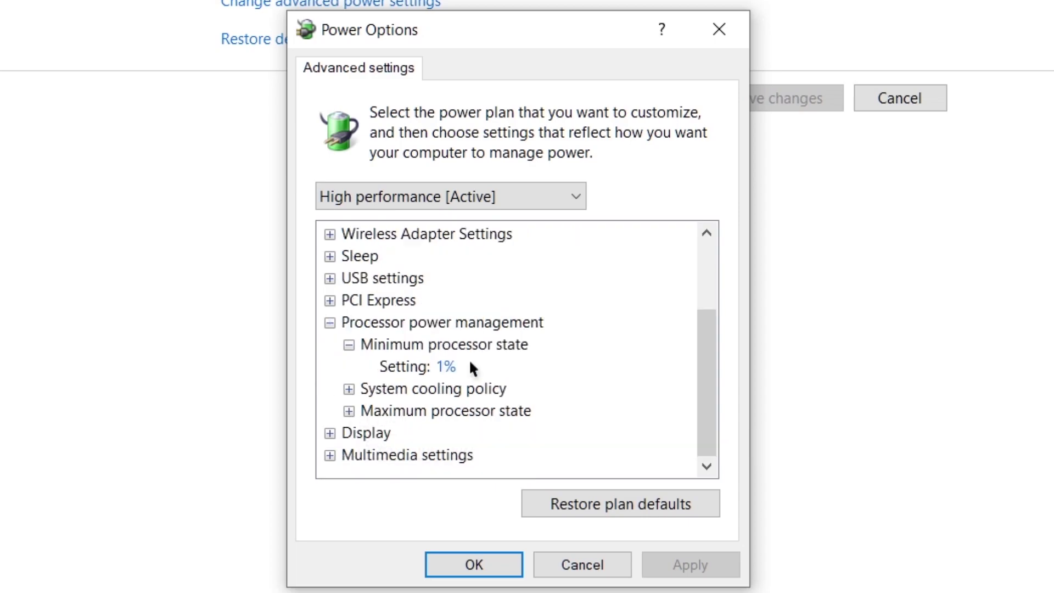
left_click(452, 365)
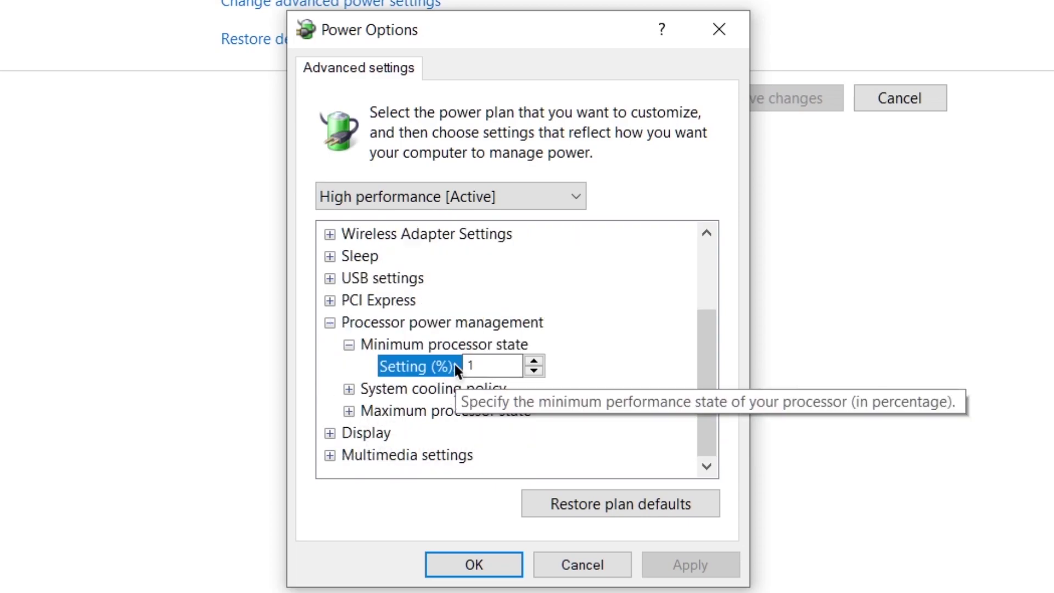
Keep the System cooling policy set to Active.
left_click(349, 389)
left_click(457, 411)
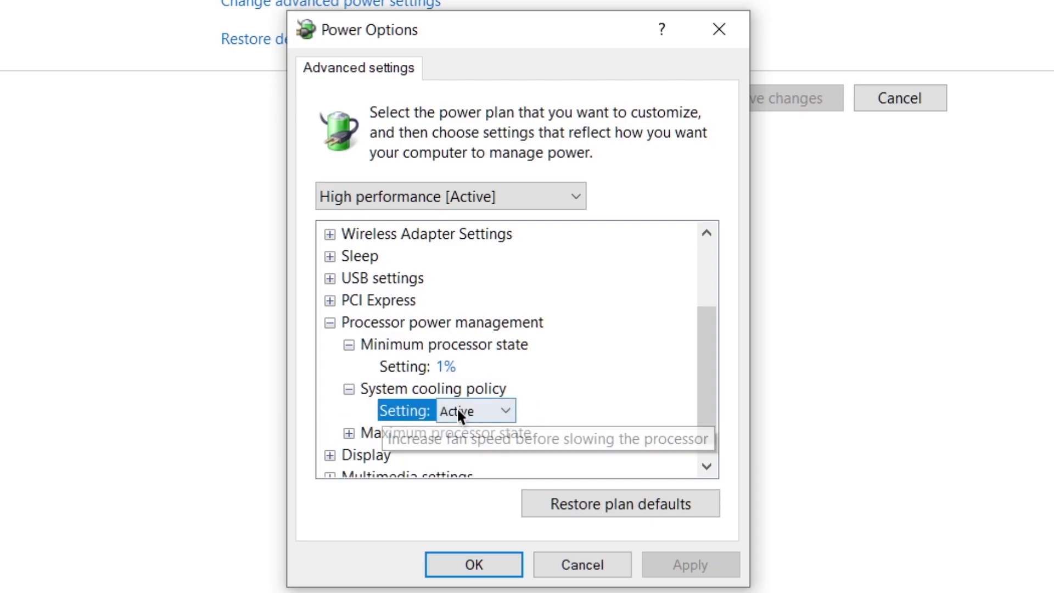
left_click(458, 412)
left_click(464, 450)
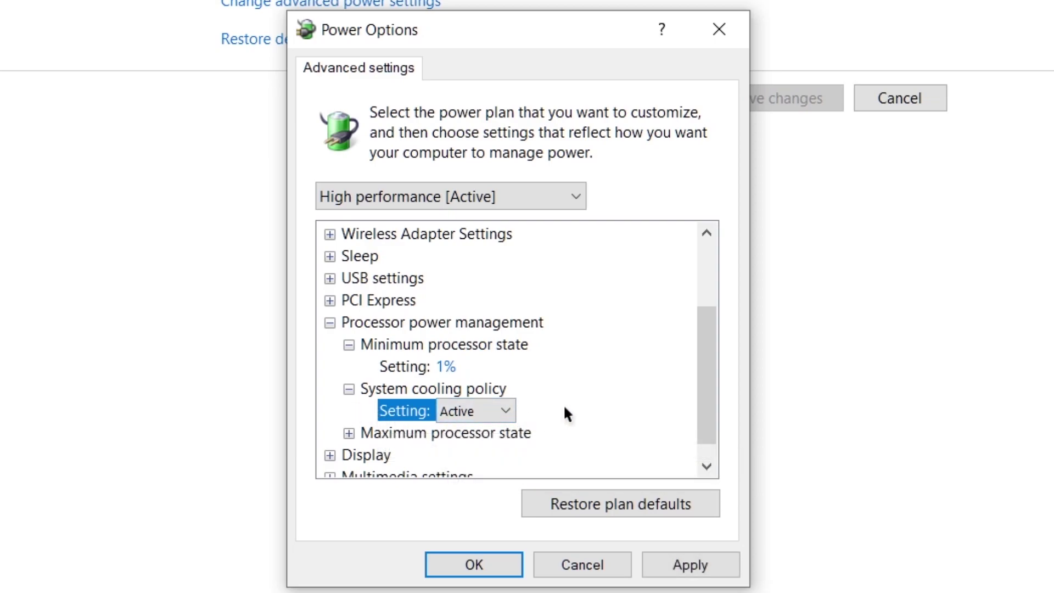
Confirm Maximum processor state at 100%, then apply and close the advanced settings.
scroll(565, 407, "down", 1)
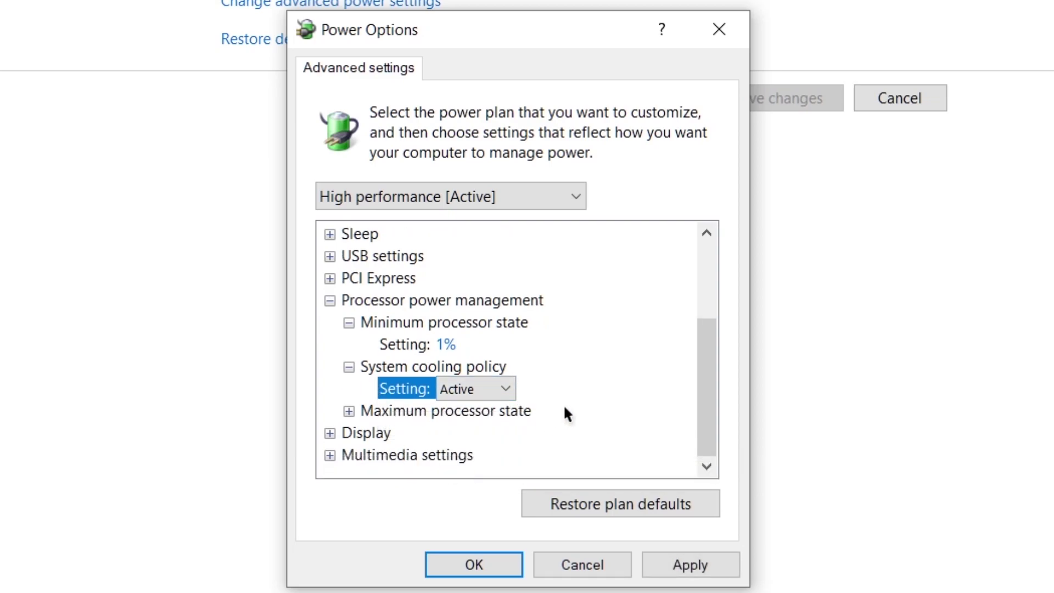
left_click(349, 411)
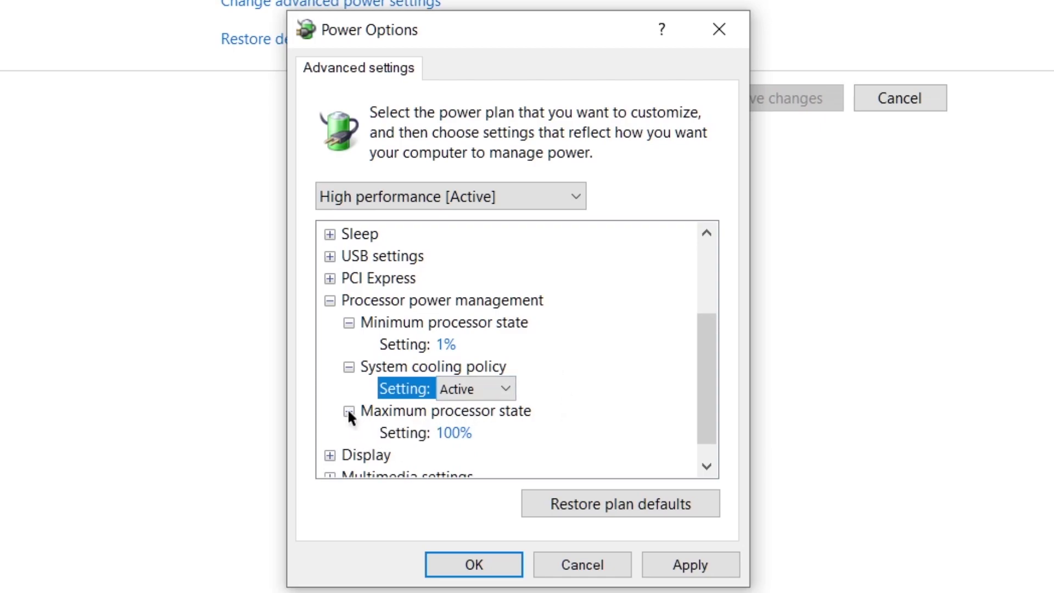
left_click(447, 429)
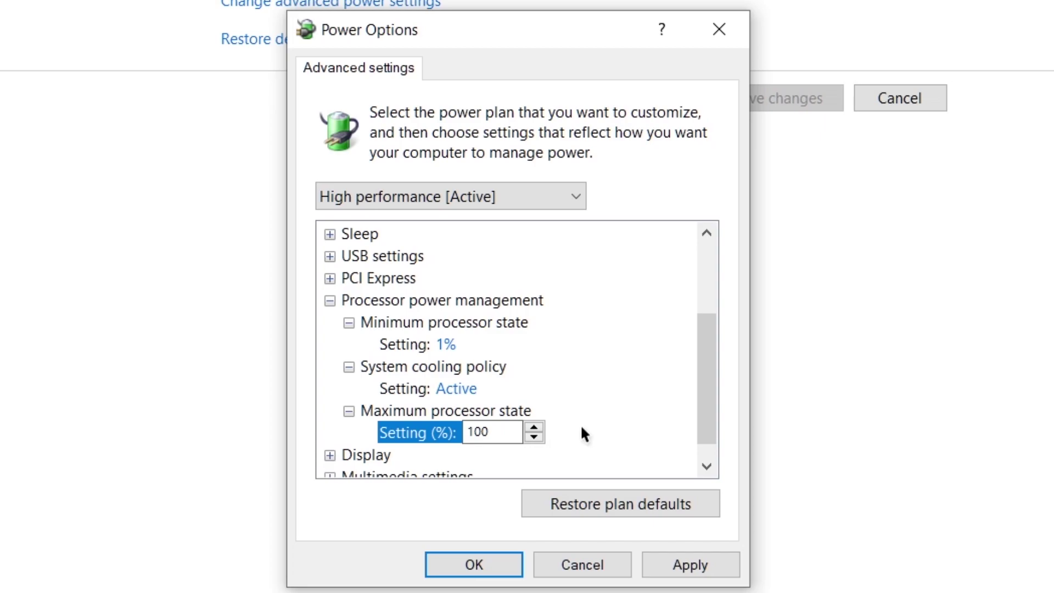
scroll(582, 429, "down", 1)
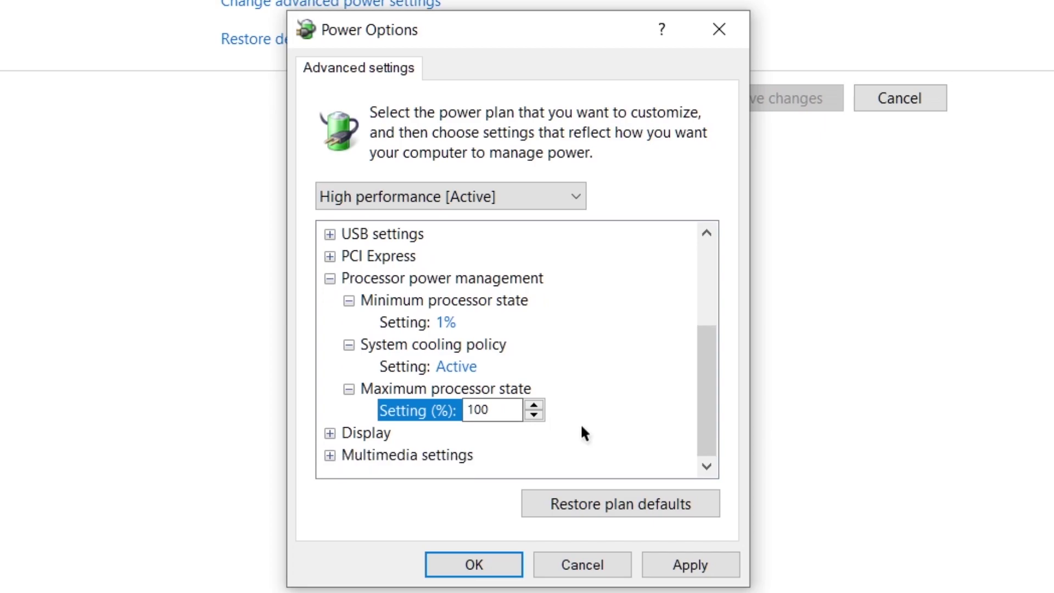
left_click(683, 564)
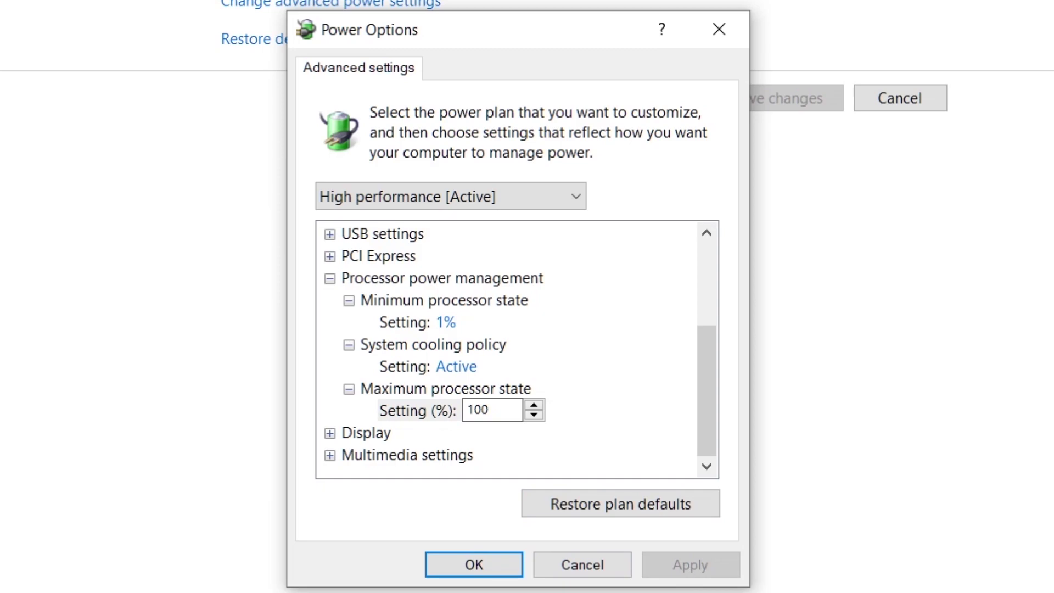
left_click(433, 565)
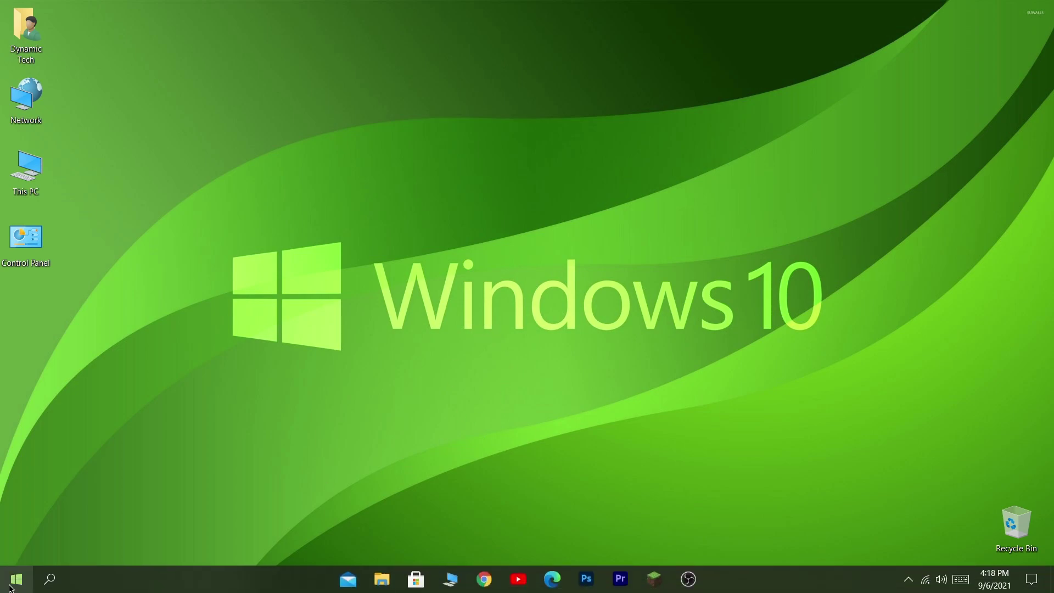
Go to Settings > Privacy > Background apps.
left_click(15, 580)
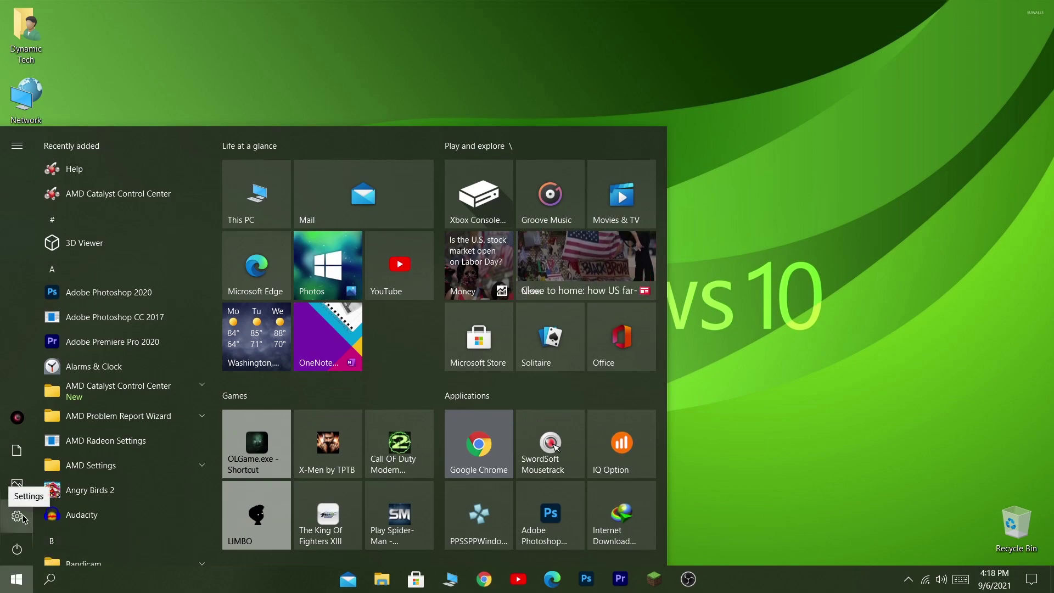
mouse_move(5, 515)
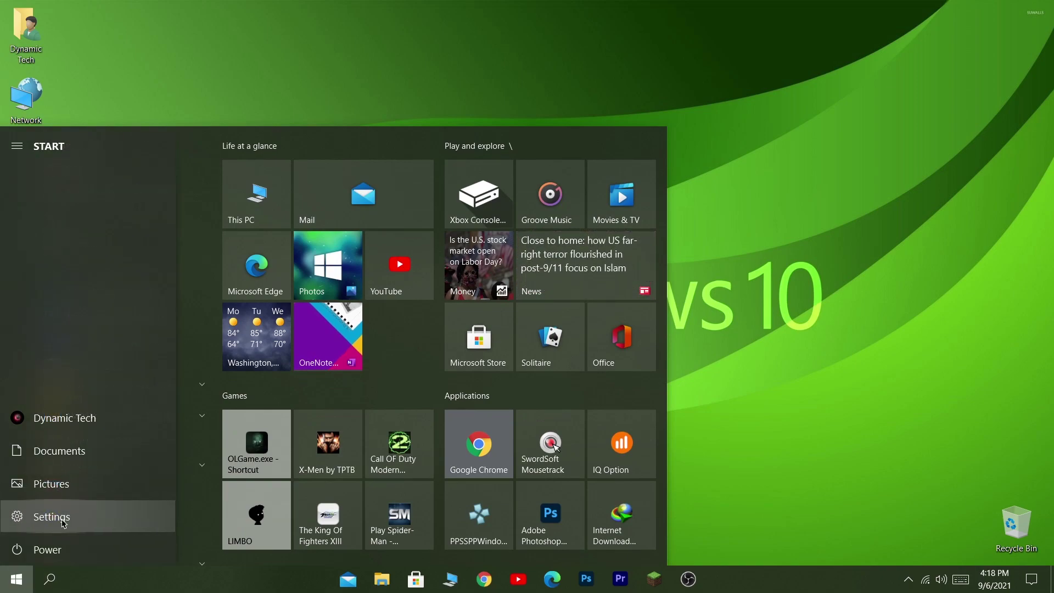
left_click(118, 523)
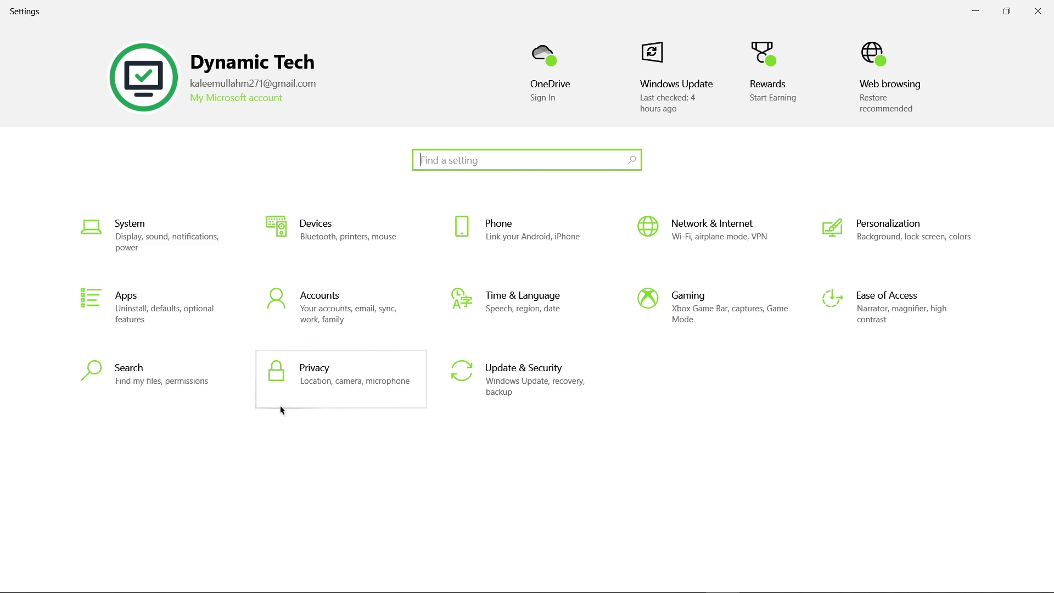
left_click(375, 396)
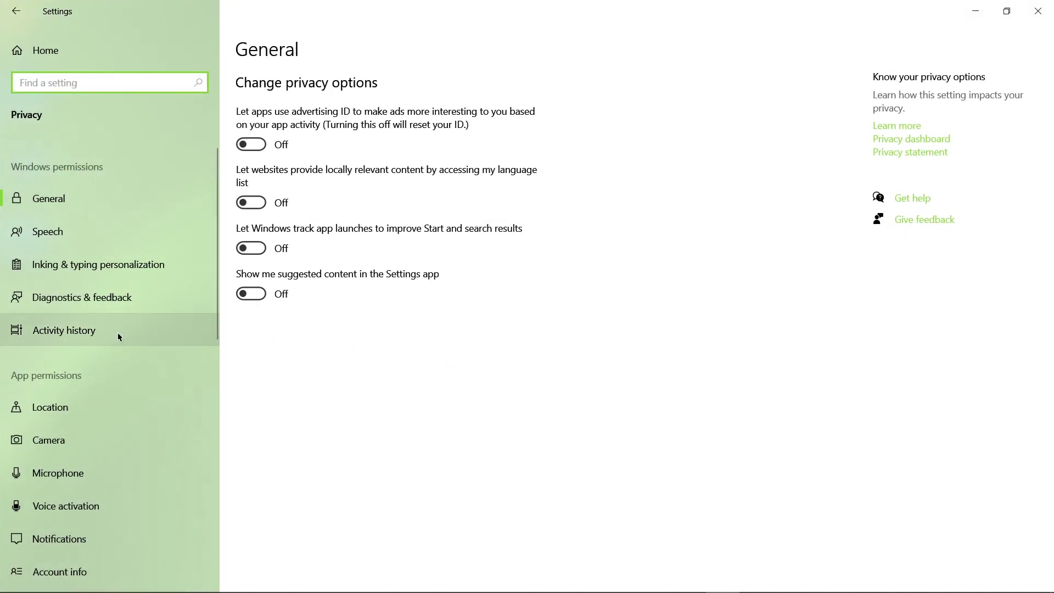
scroll(113, 379, "down", 2)
scroll(113, 379, "down", 8)
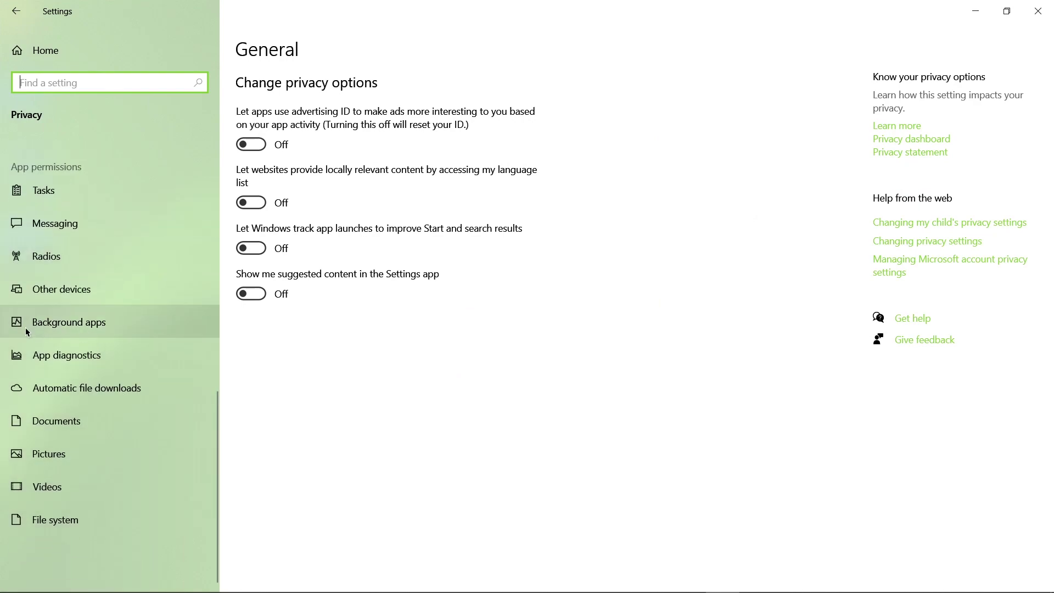
left_click(136, 325)
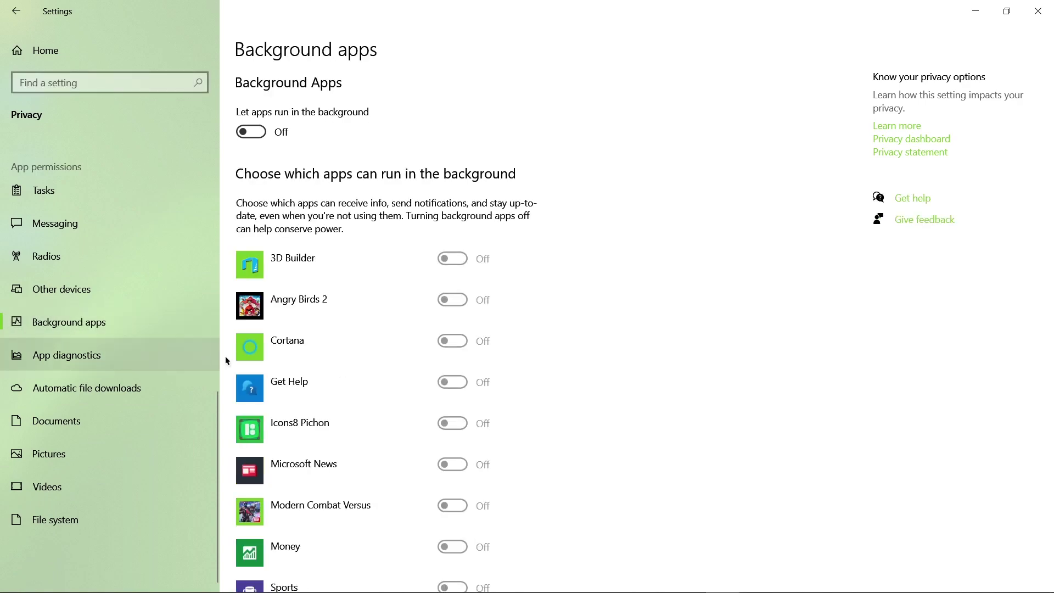
Turn 'Let apps run in the background' on, then off, and review the app list.
left_click(249, 132)
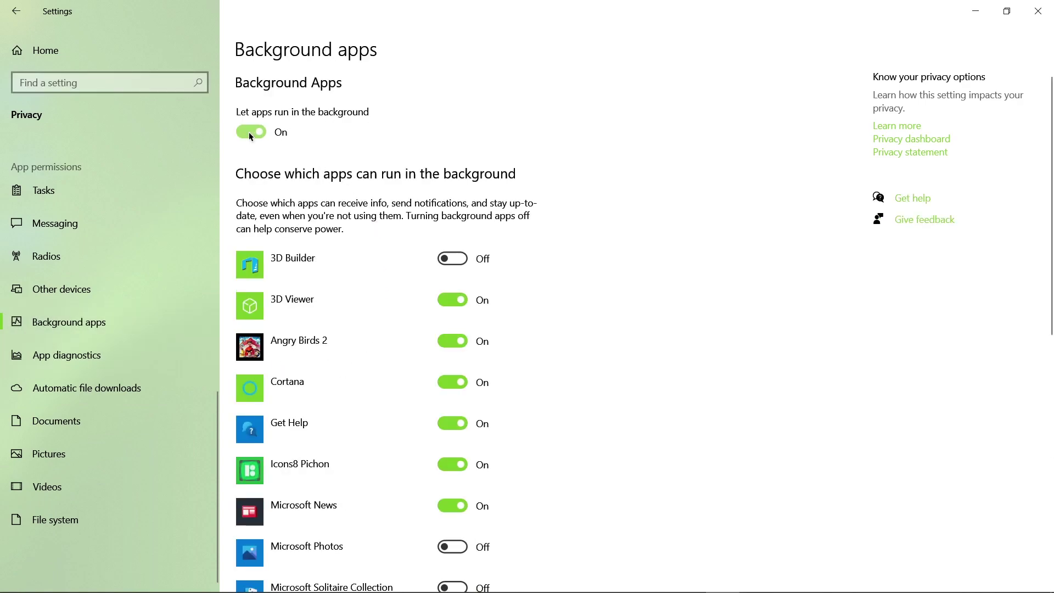
left_click(250, 132)
scroll(411, 280, "down", 10)
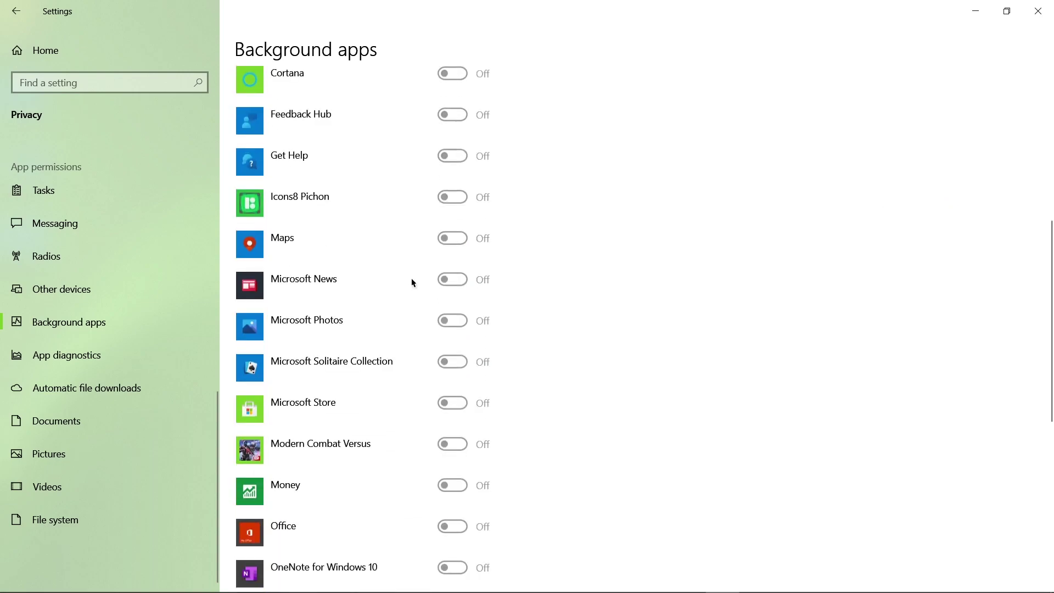
scroll(395, 386, "up", 12)
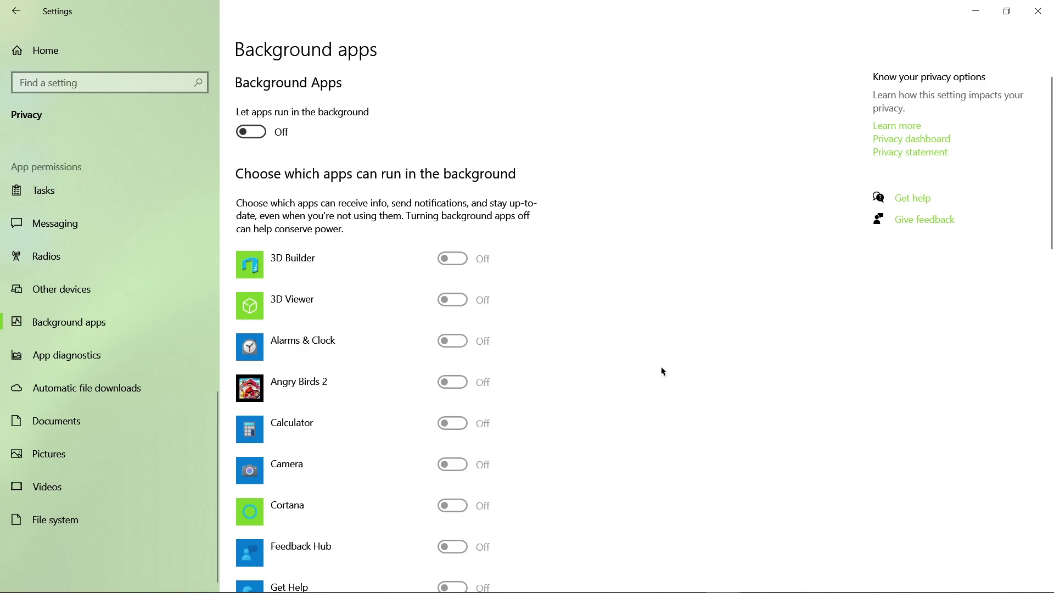
scroll(596, 318, "down", 12)
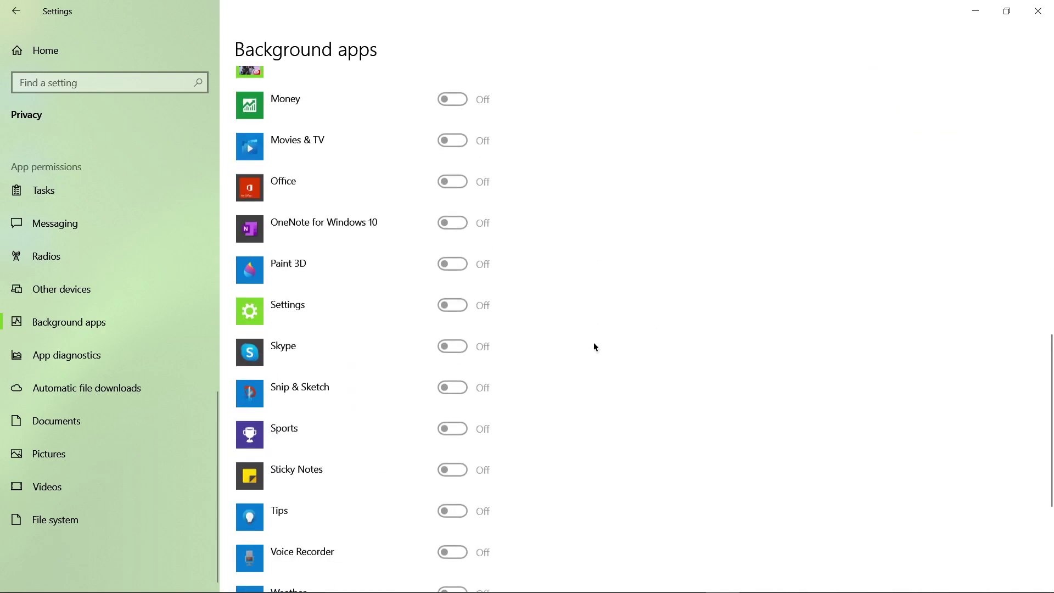
scroll(595, 347, "down", 5)
scroll(460, 372, "up", 20)
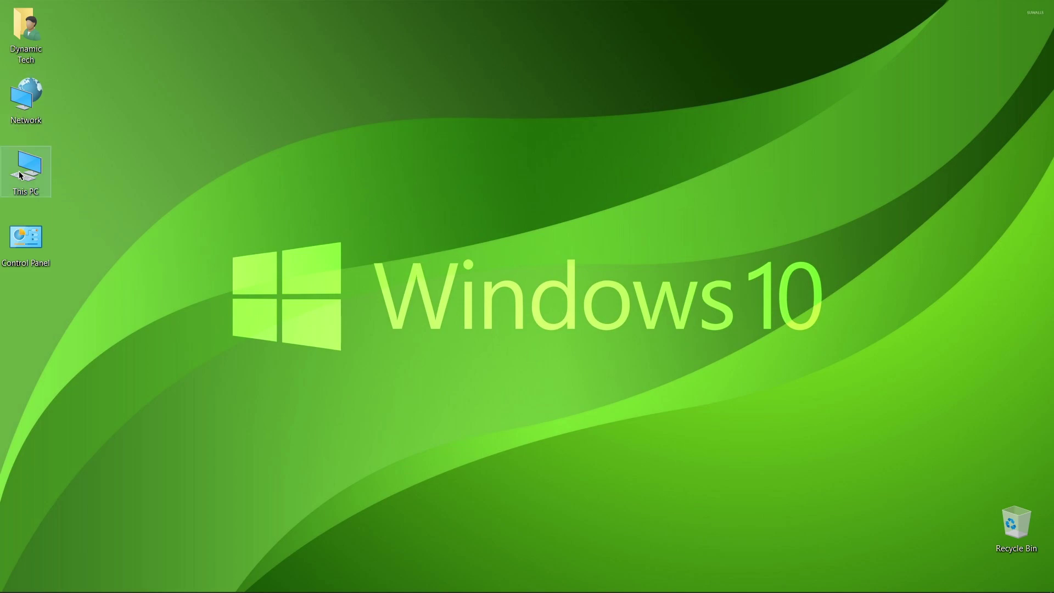
Open This PC, select Local Disk (C:) and show its Drive Tools.
double_click(10, 185)
left_click(181, 203)
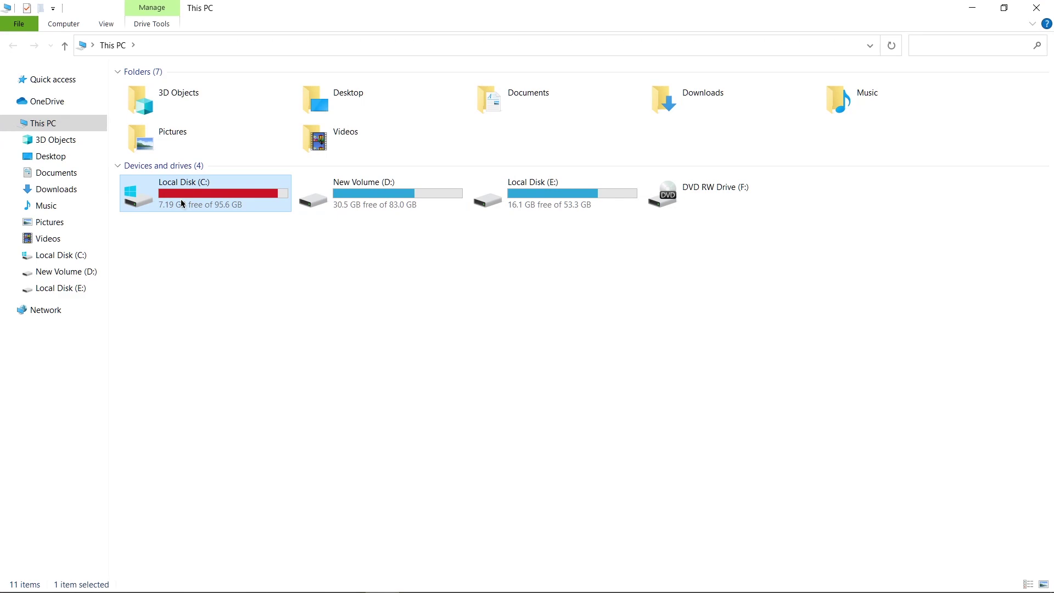
left_click(148, 24)
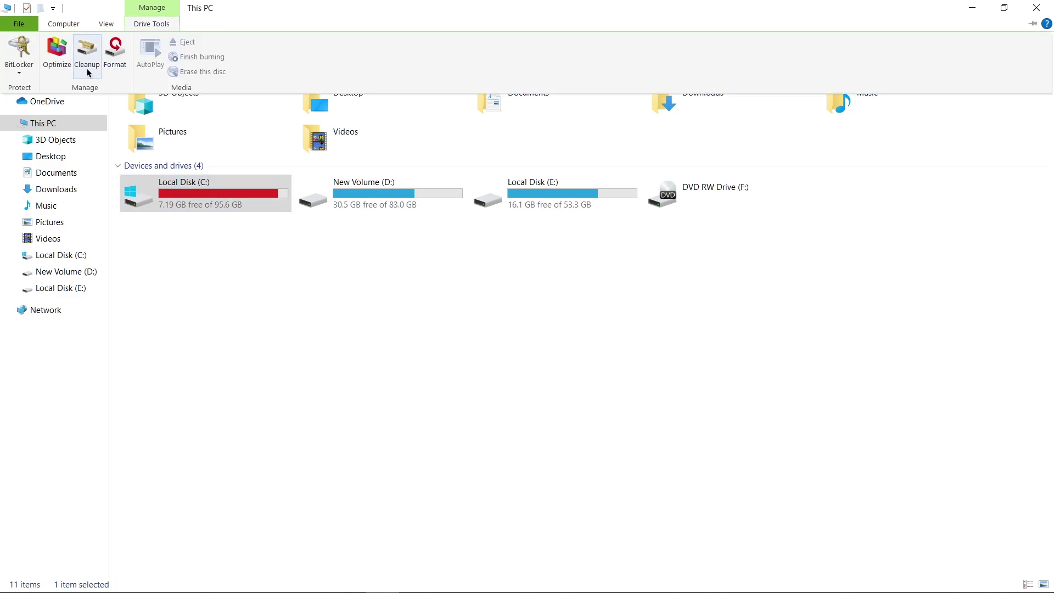
Open Optimize Drives and check D:, E: and System Reserved, all 0% fragmented.
left_click(54, 60)
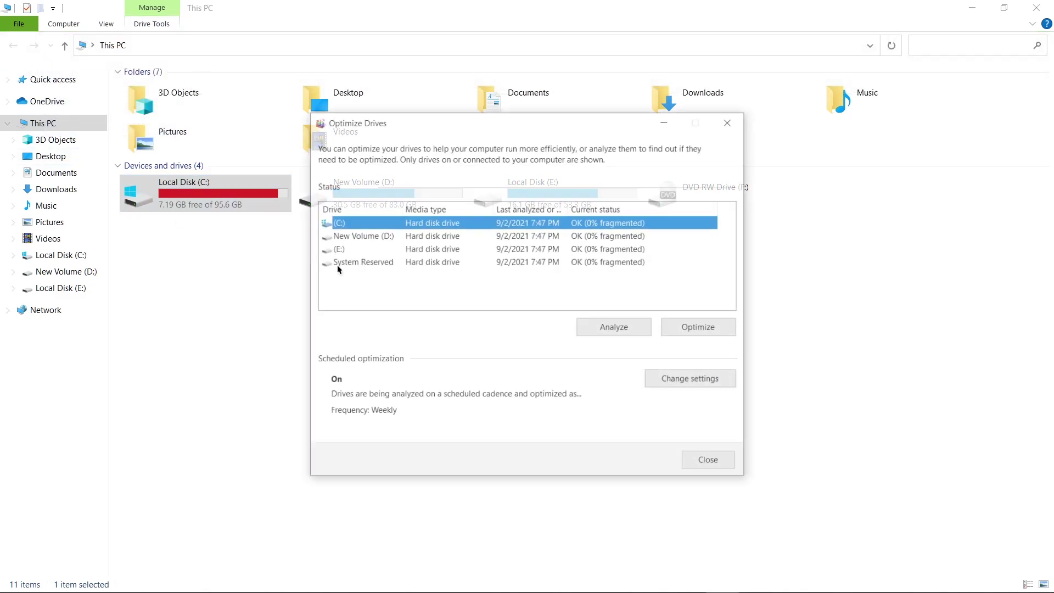
left_click_drag(457, 119, 457, 160)
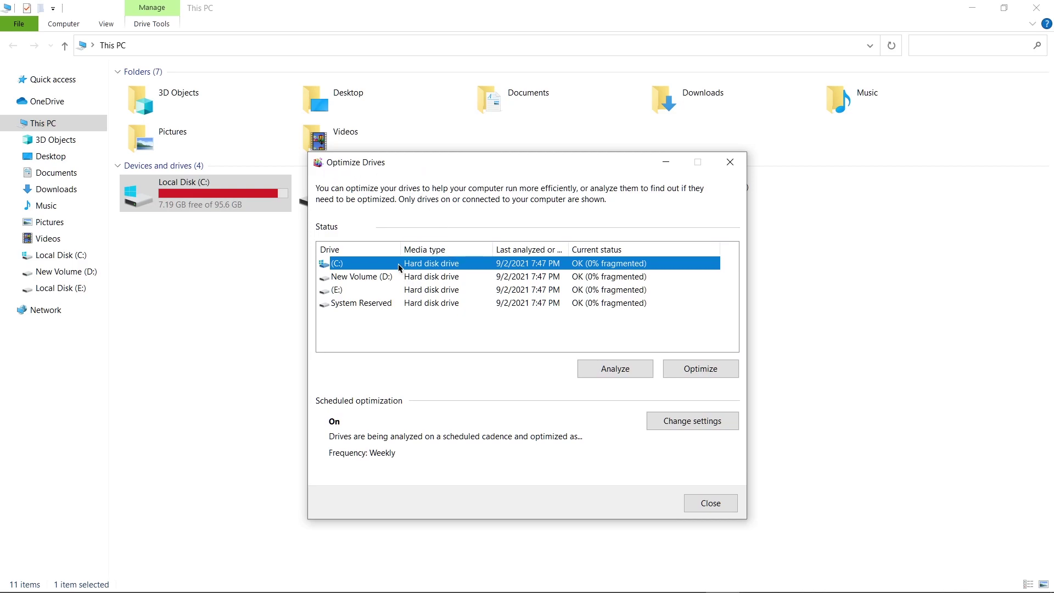
left_click(406, 279)
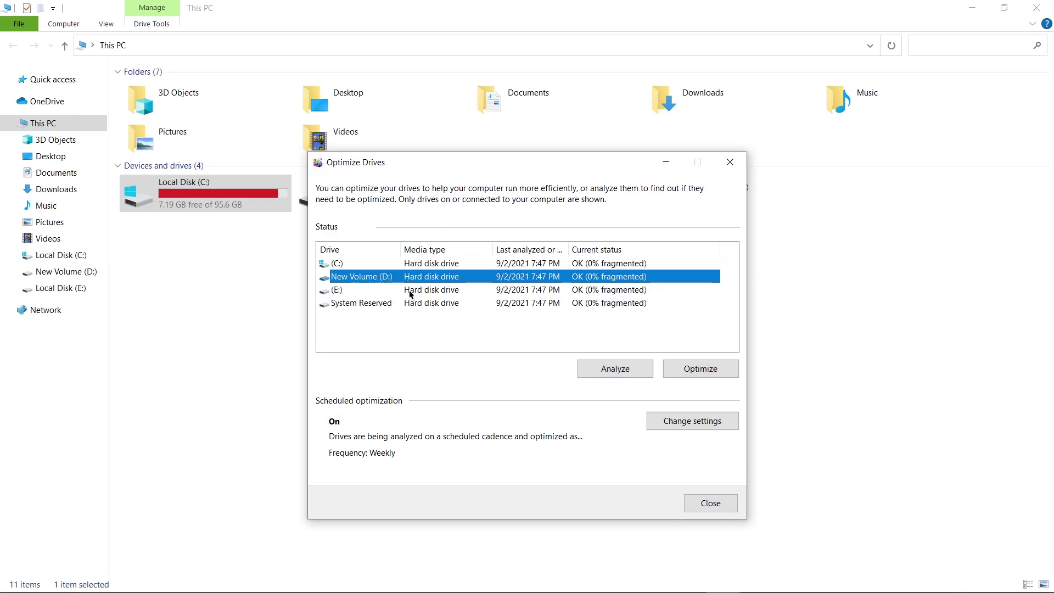
left_click(409, 292)
left_click(410, 303)
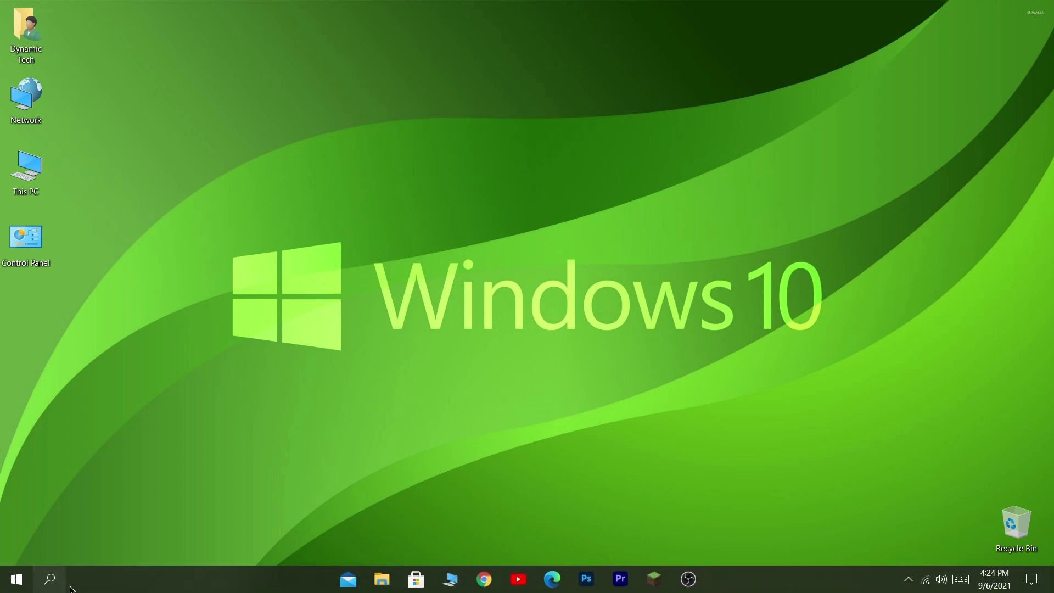
Search 'adjust' and open 'Adjust the appearance and performance of Windows'.
left_click(51, 580)
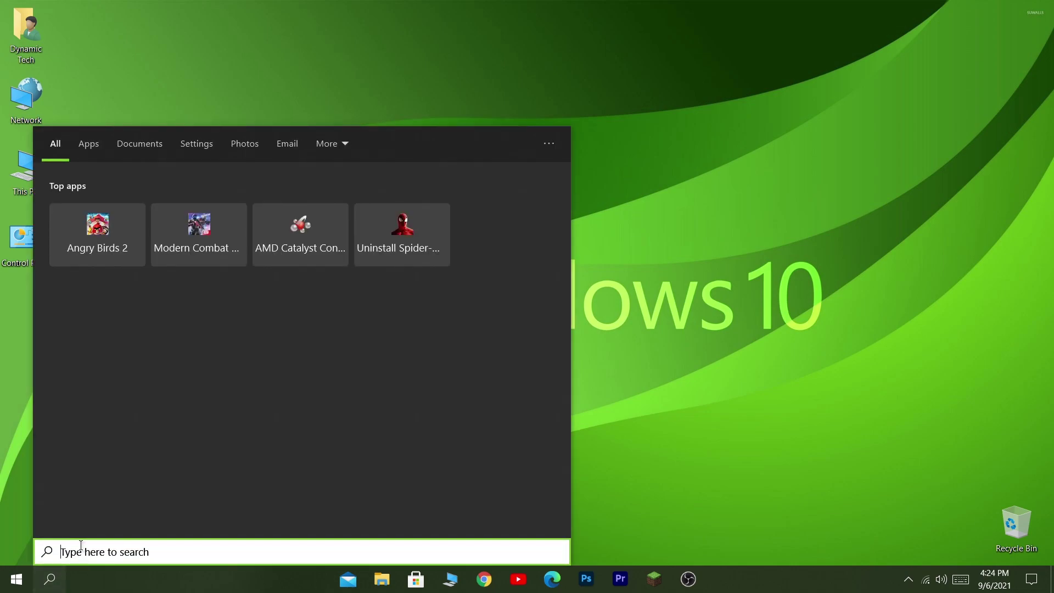
type("adjust")
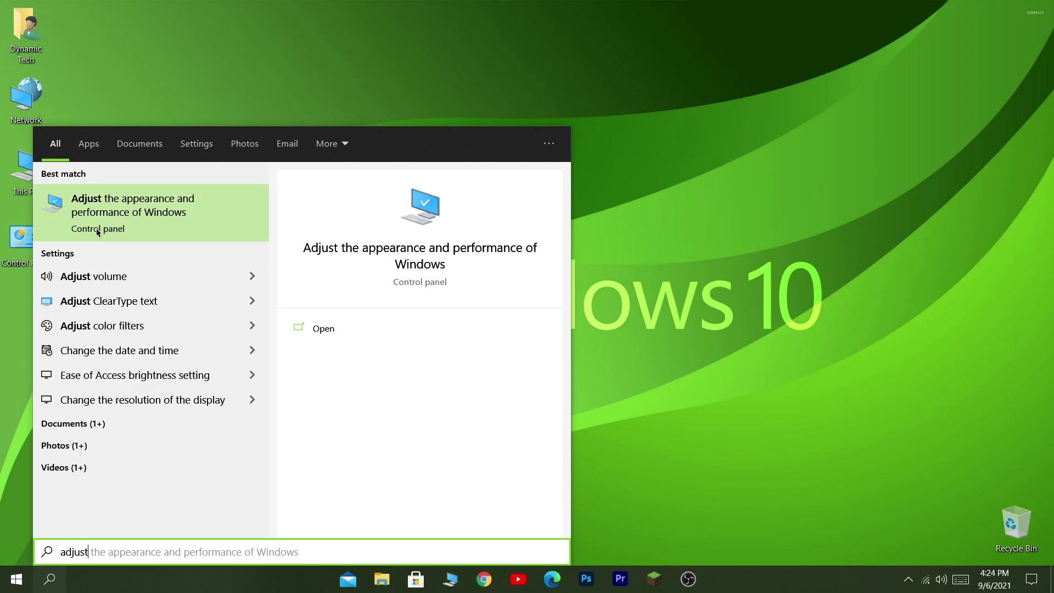
left_click(152, 216)
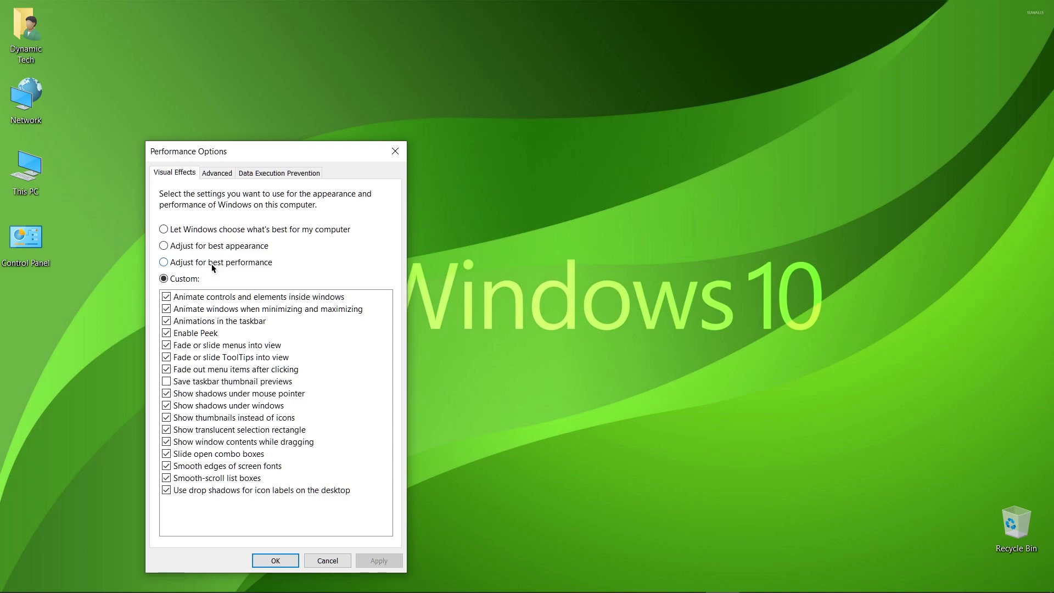
Choose 'Adjust for best performance' on the Visual Effects tab and apply it.
left_click(173, 264)
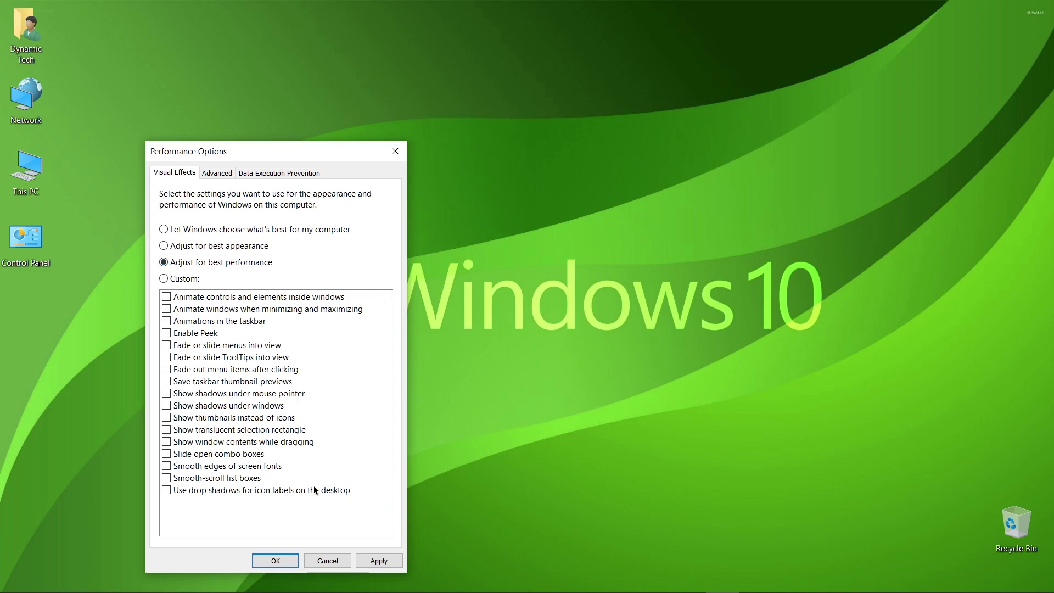
left_click(379, 560)
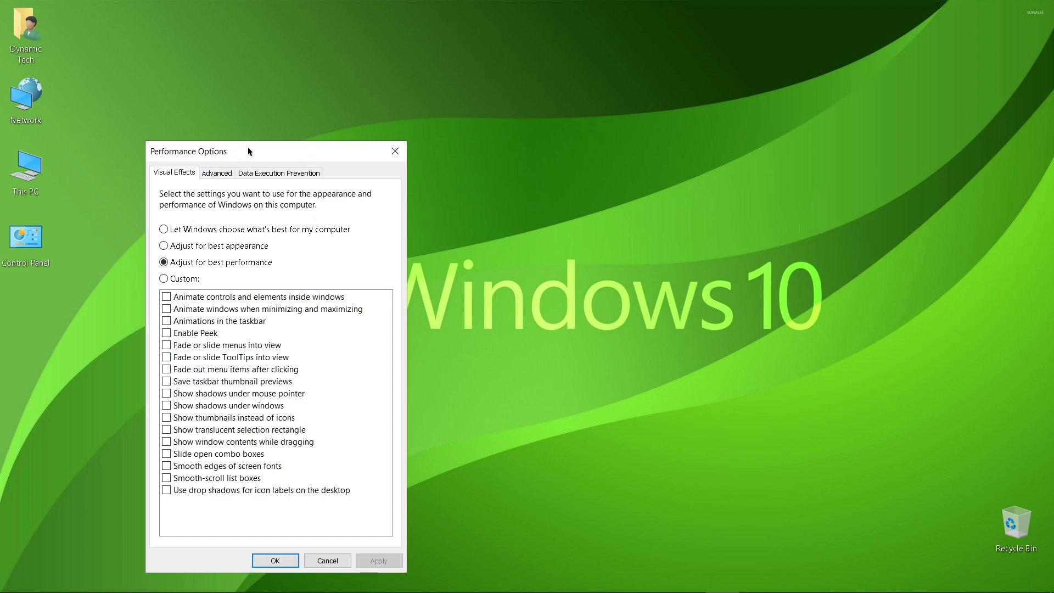
left_click_drag(248, 148, 594, 97)
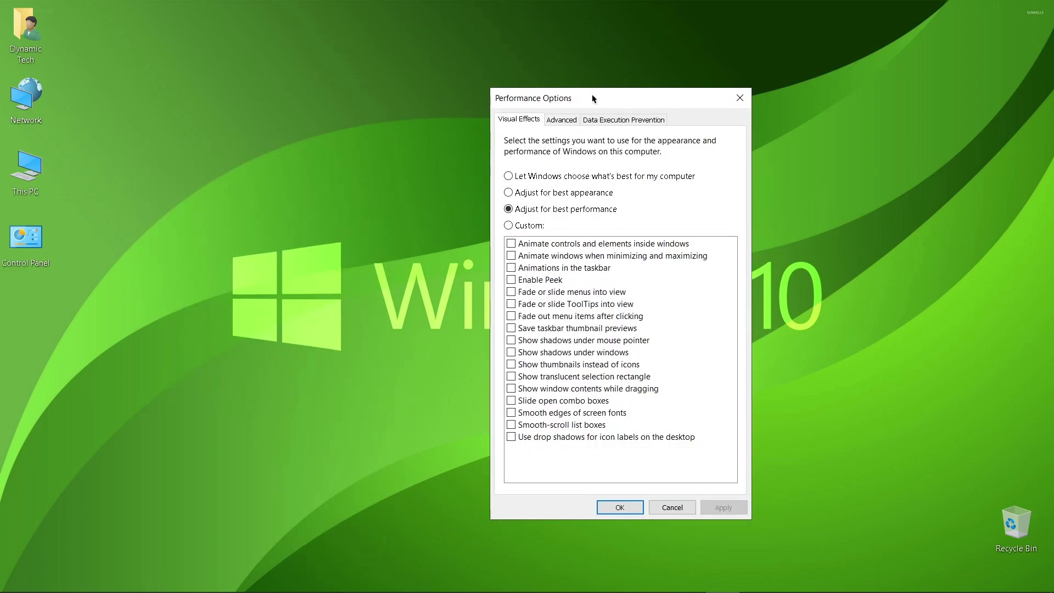
left_click_drag(638, 99, 502, 120)
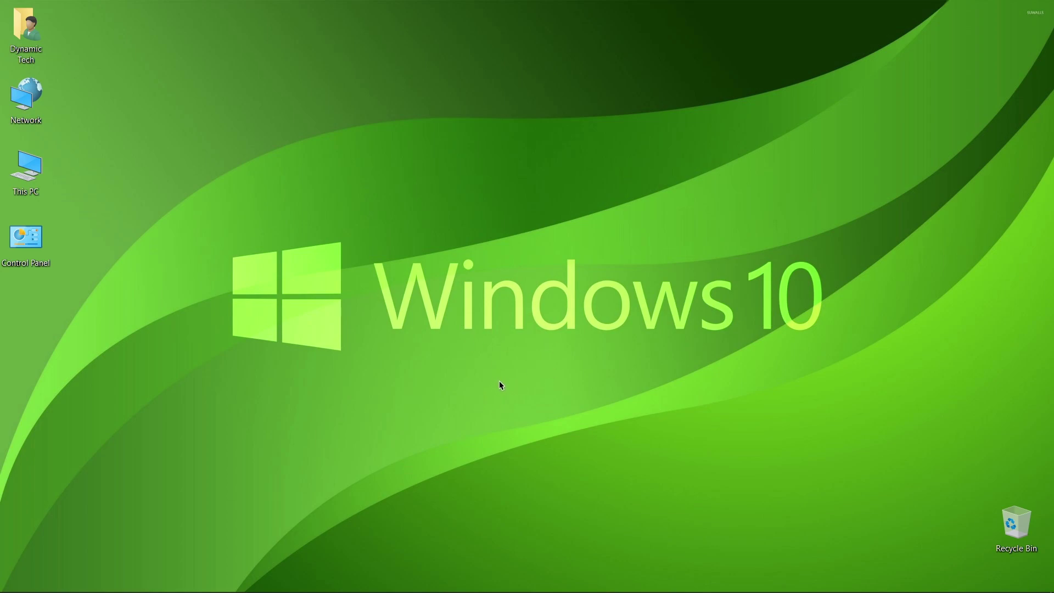
double_click(22, 176)
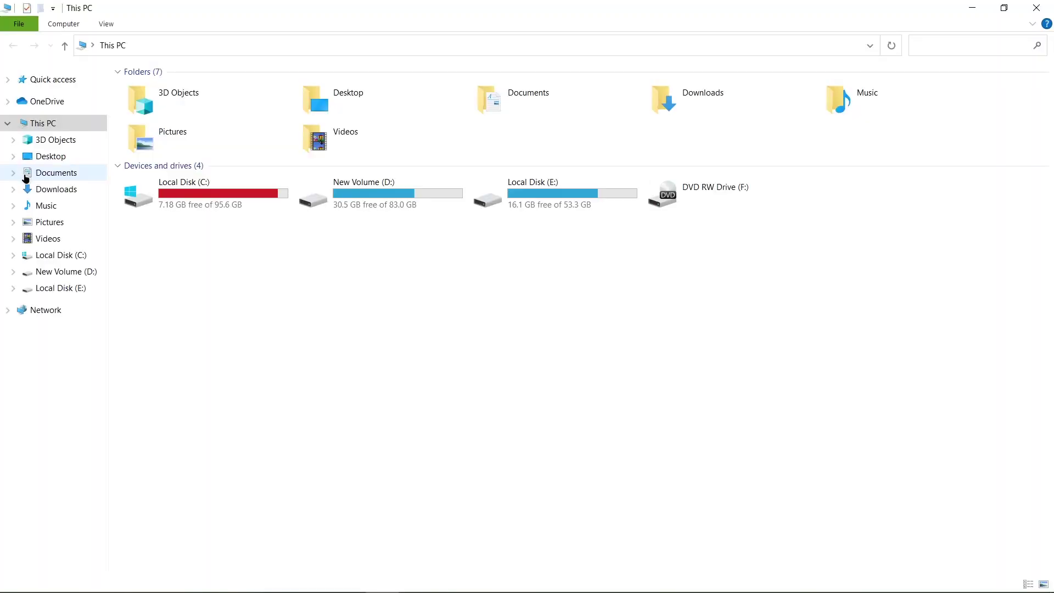
left_click(205, 199)
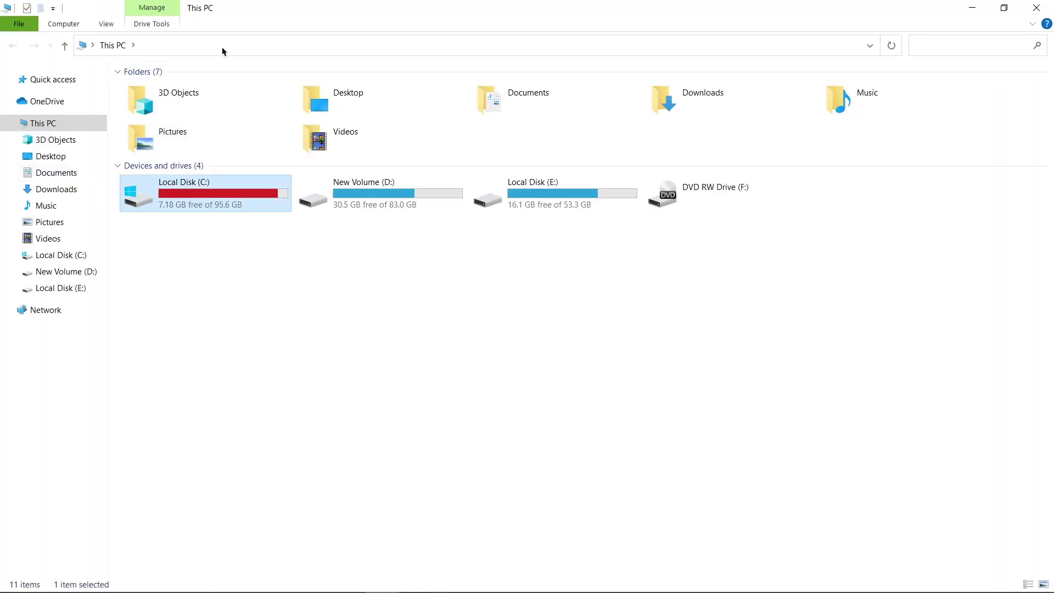
left_click(152, 24)
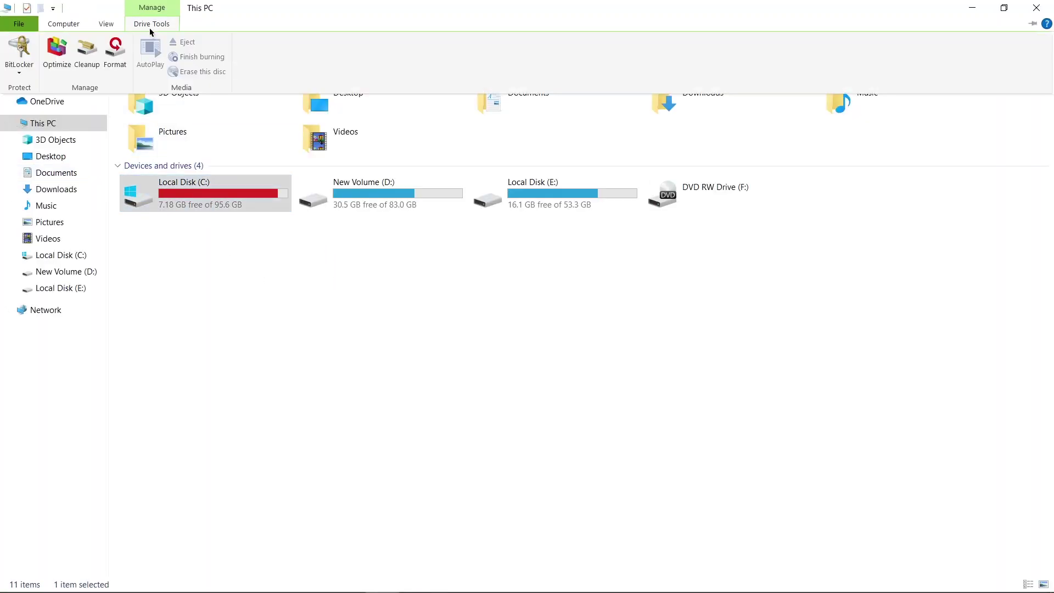
left_click(83, 53)
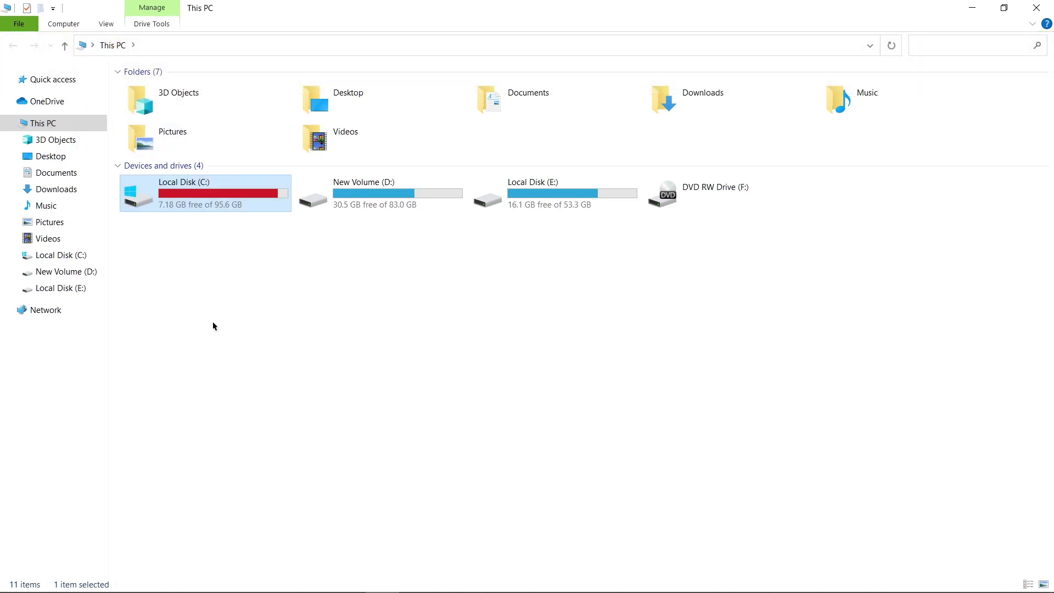
left_click(1052, 4)
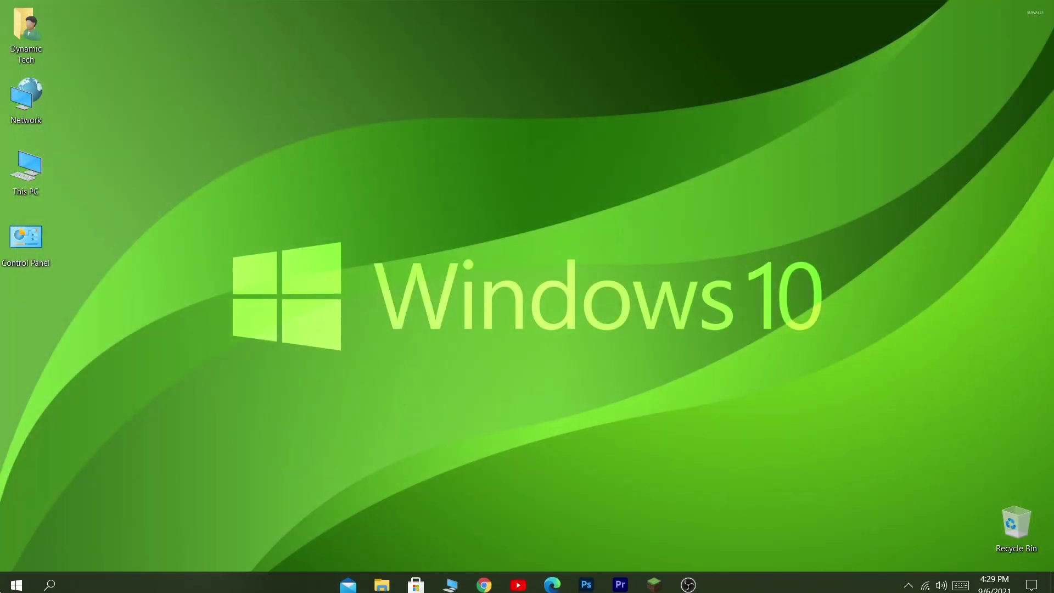
Open the Windows Temp folder by running 'temp' from the Run box.
right_click(16, 581)
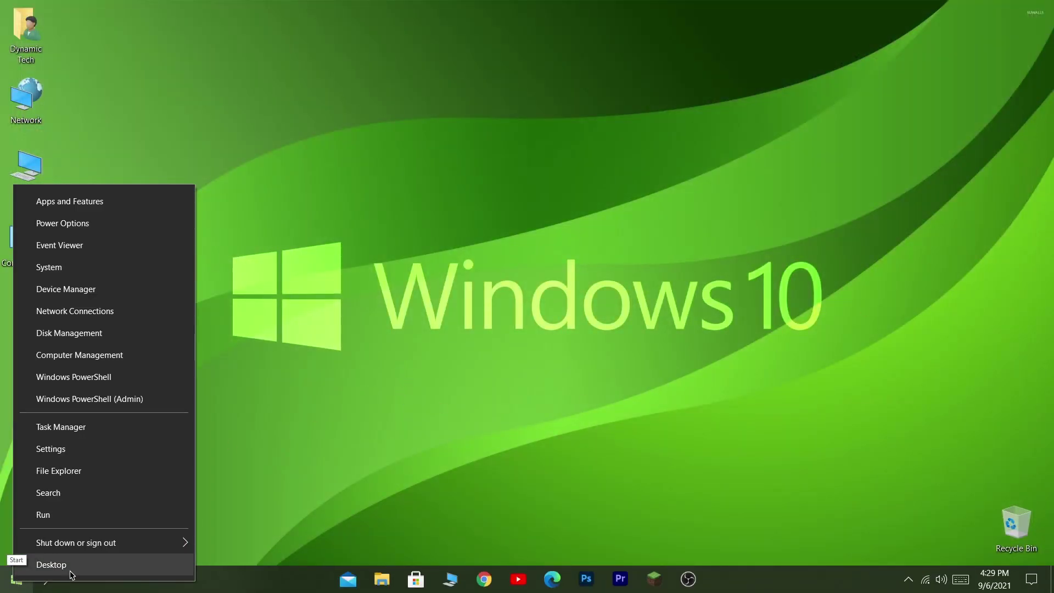
left_click(43, 517)
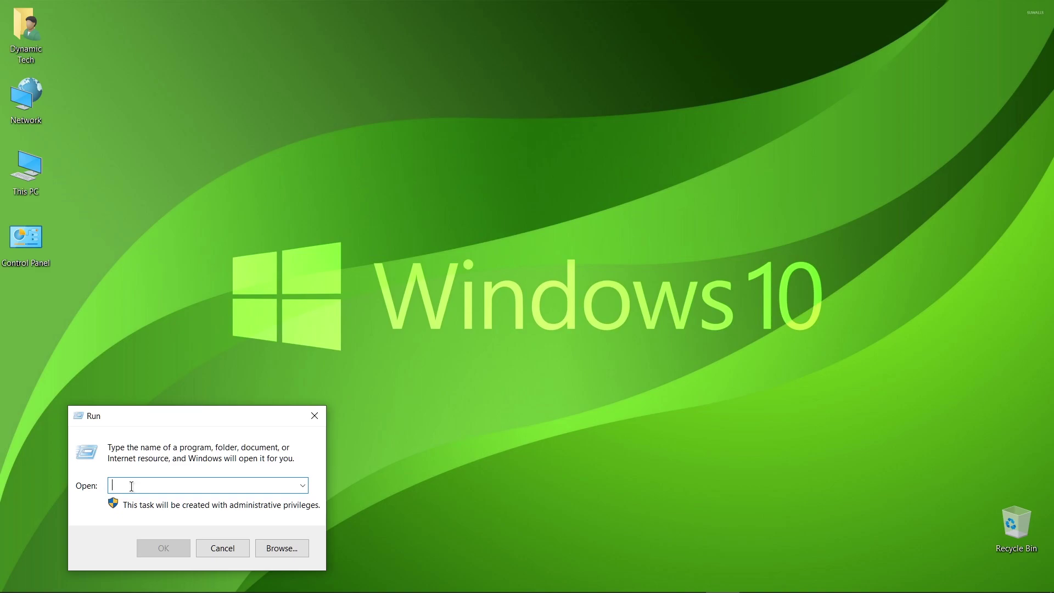
type("temp")
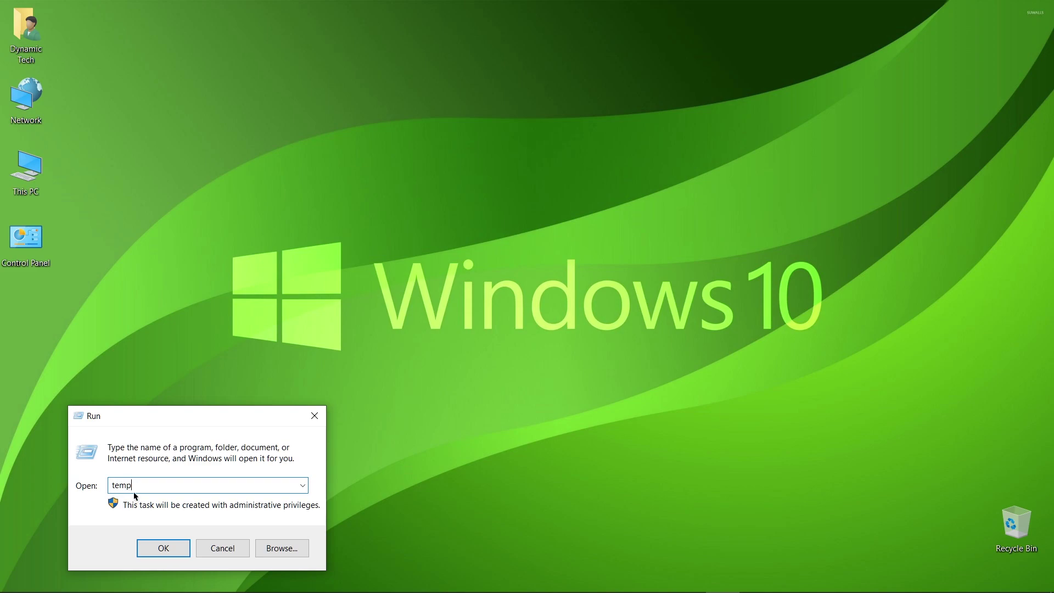
left_click(167, 551)
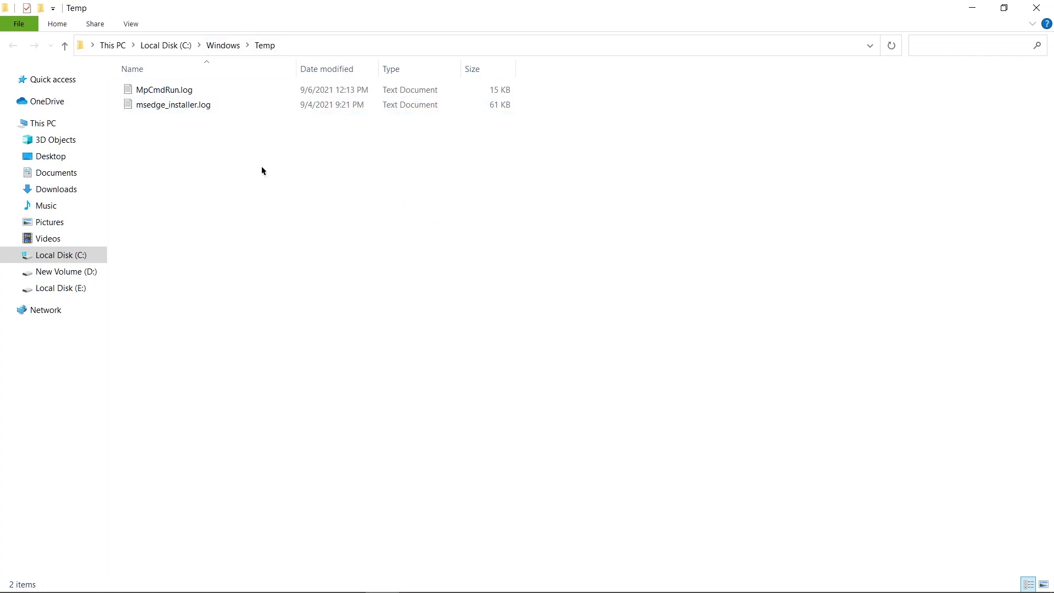
Permanently delete both log files in Temp and close the folder window.
key("ctrl+a")
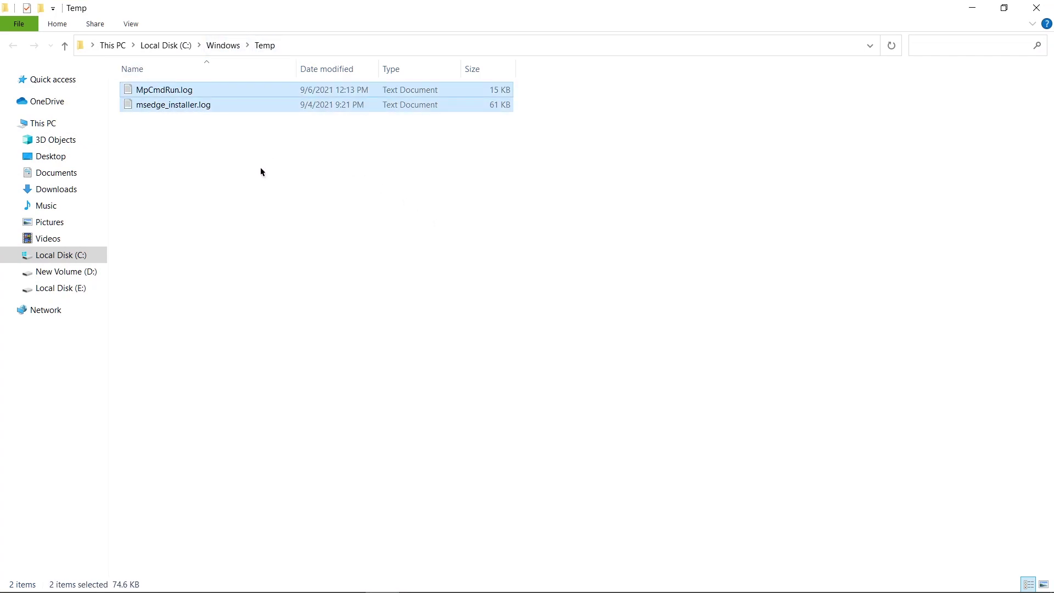
key("shift+Delete")
left_click(576, 316)
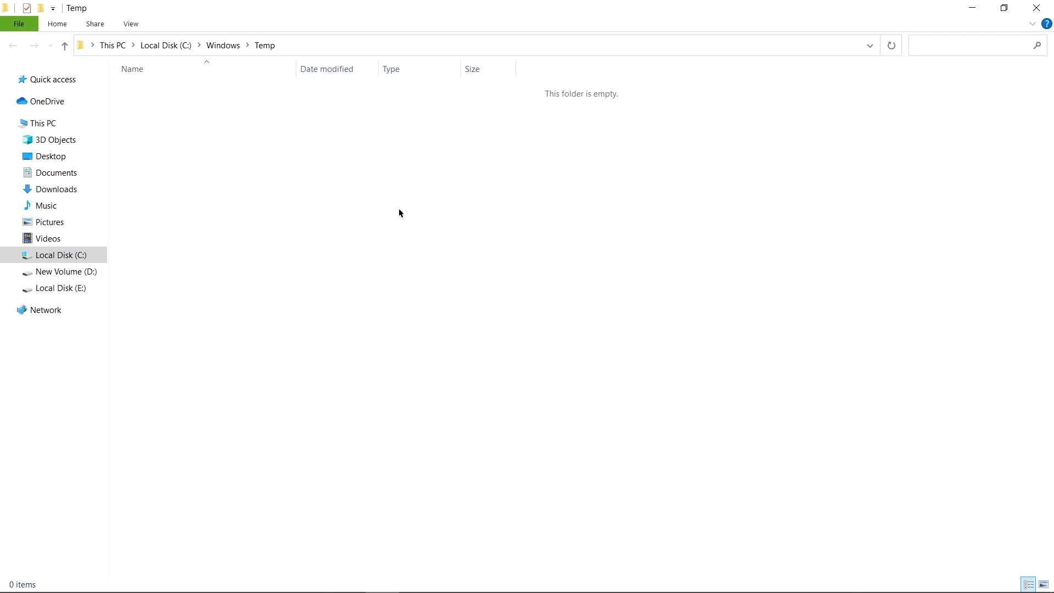
left_click(1036, 7)
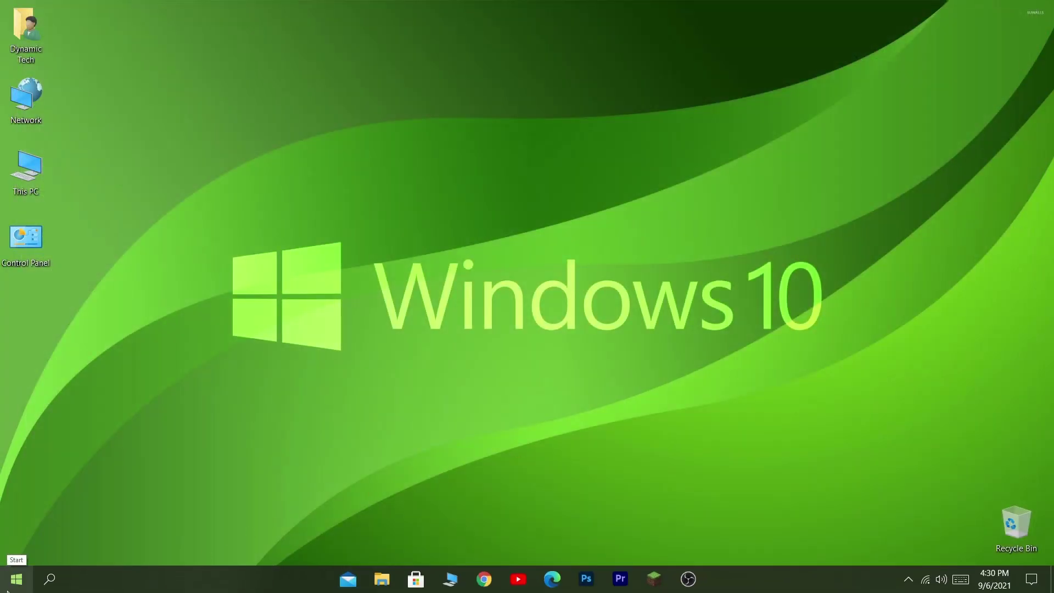
Run %temp% from the Run box to open the AppData\Local\Temp folder with 21 items.
left_click(15, 579)
right_click(14, 581)
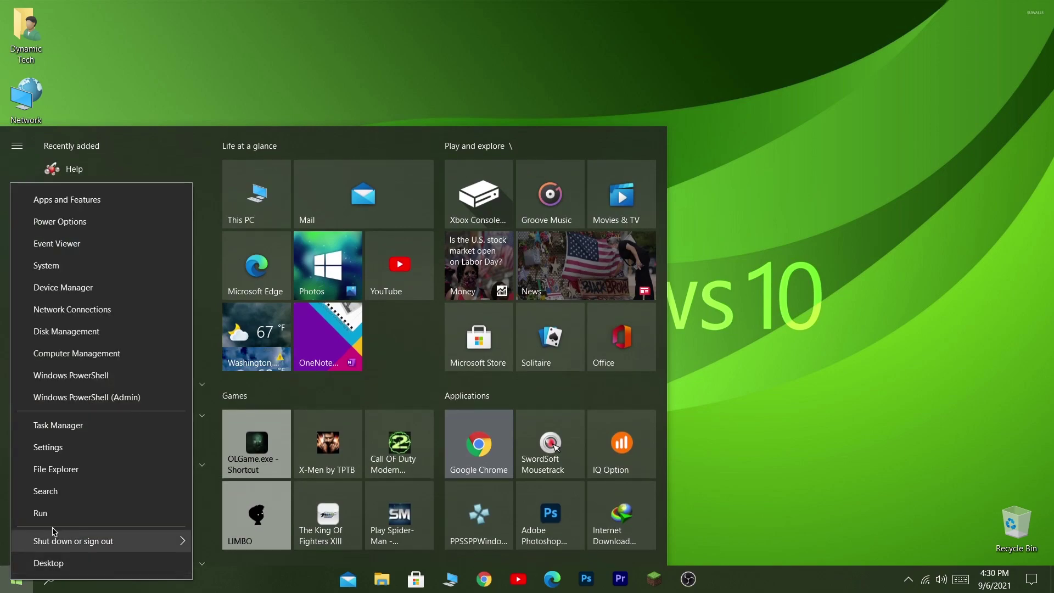
left_click(70, 520)
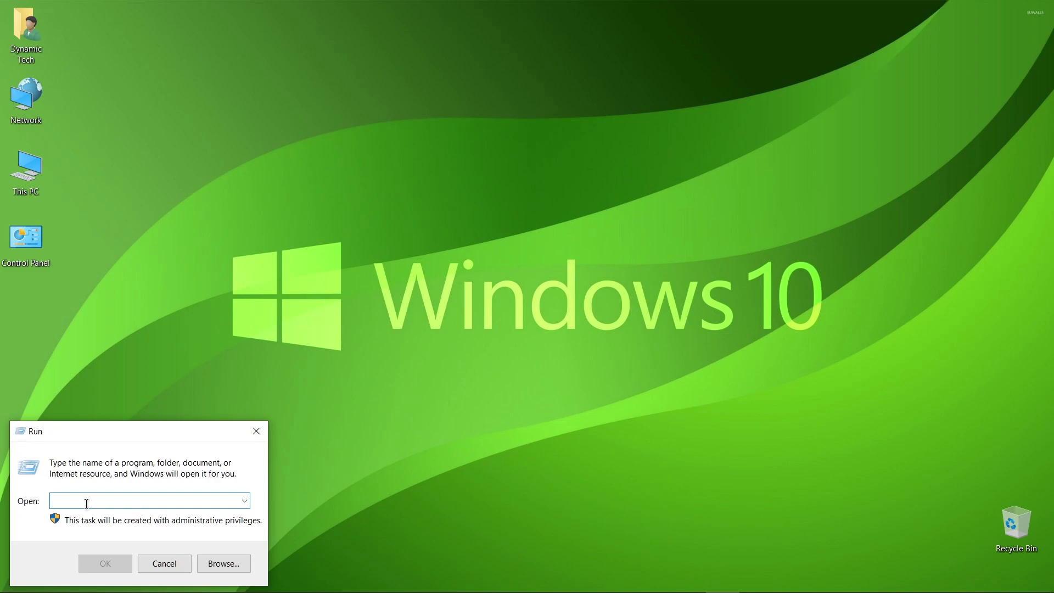
type("%temp")
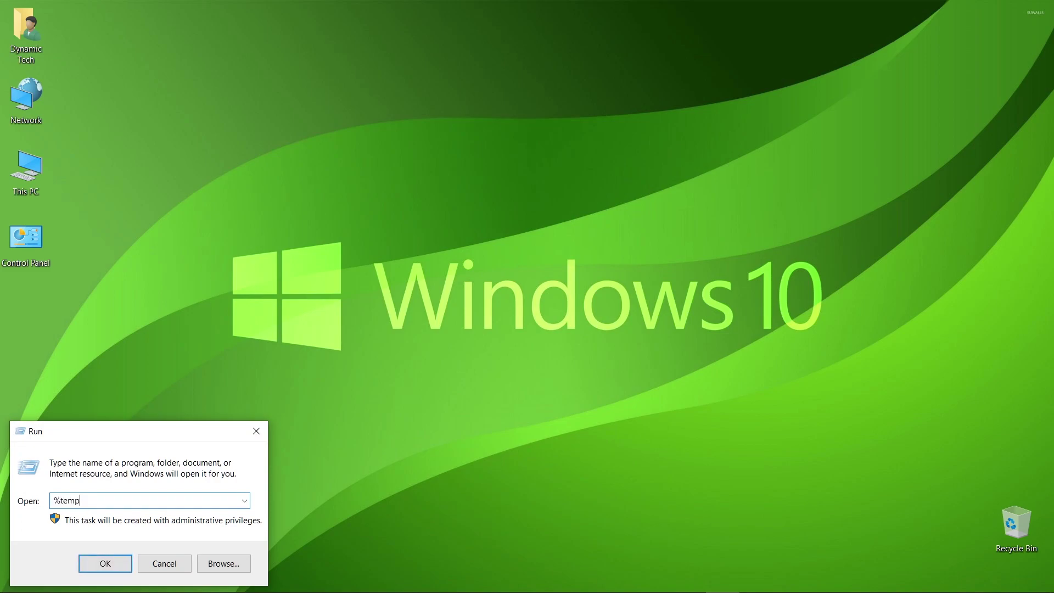
type("%")
left_click(104, 565)
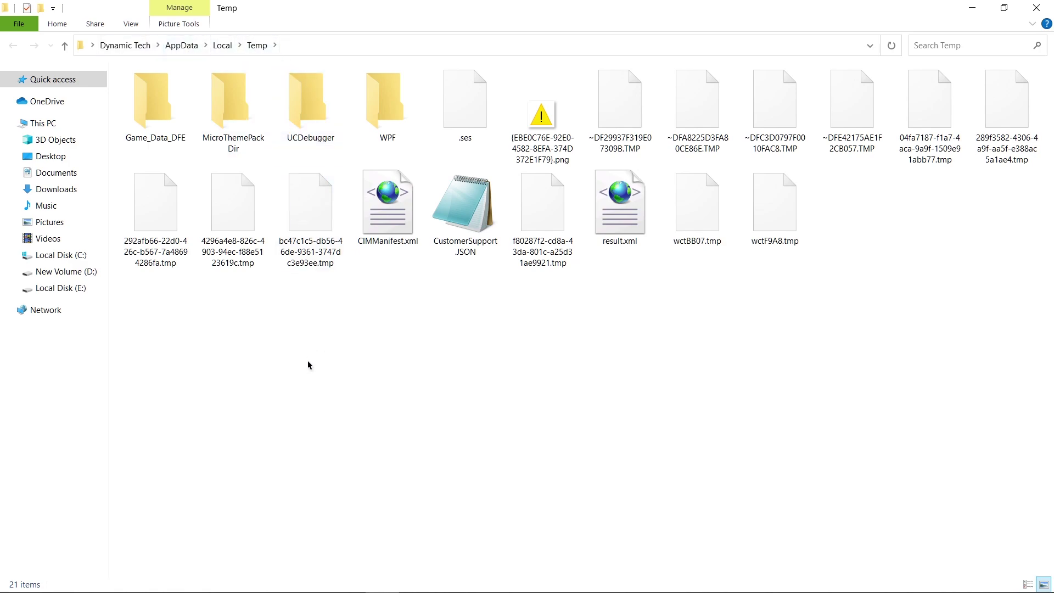
Permanently delete all 21 Temp items, skipping the one in-use TMP file.
key("ctrl+a")
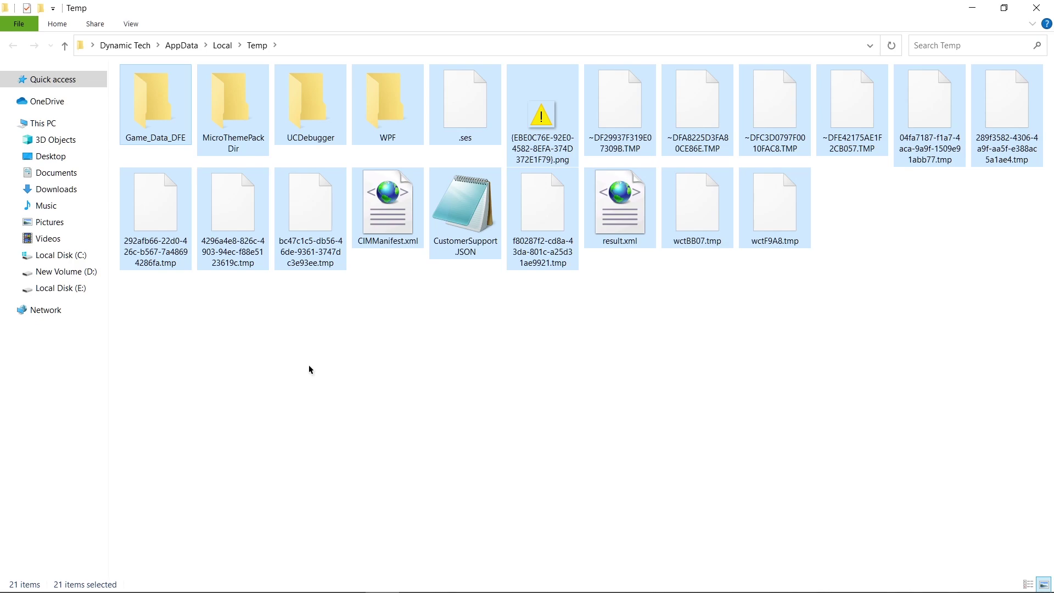
key("shift+Delete")
left_click(577, 316)
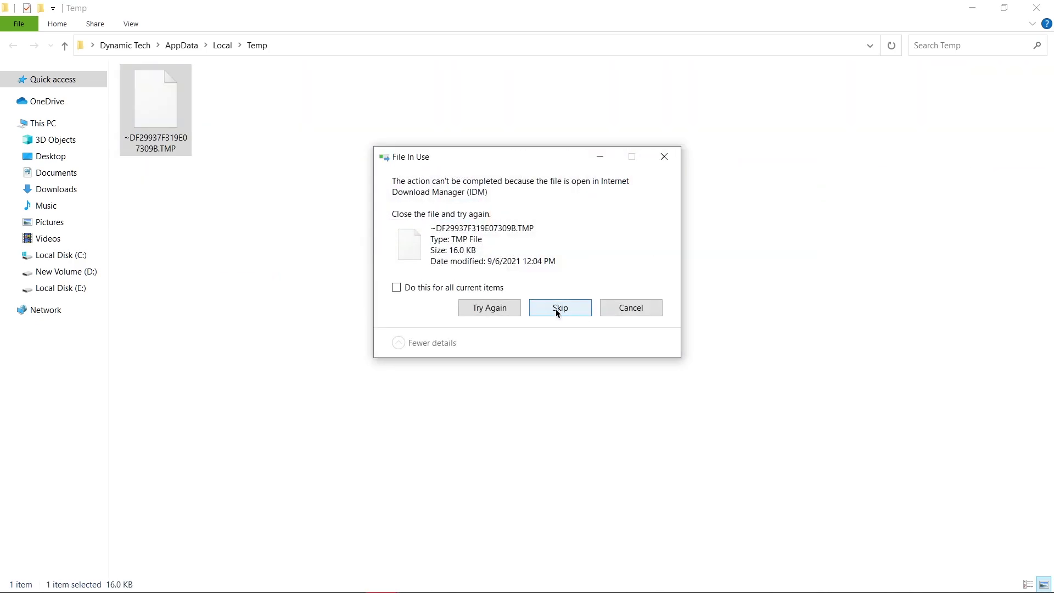
left_click(556, 309)
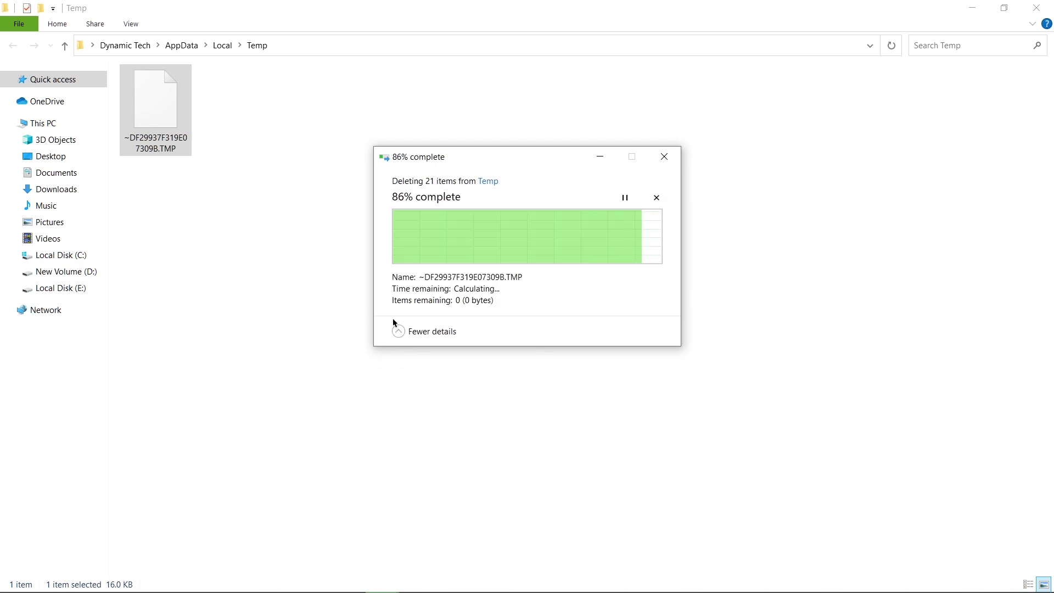